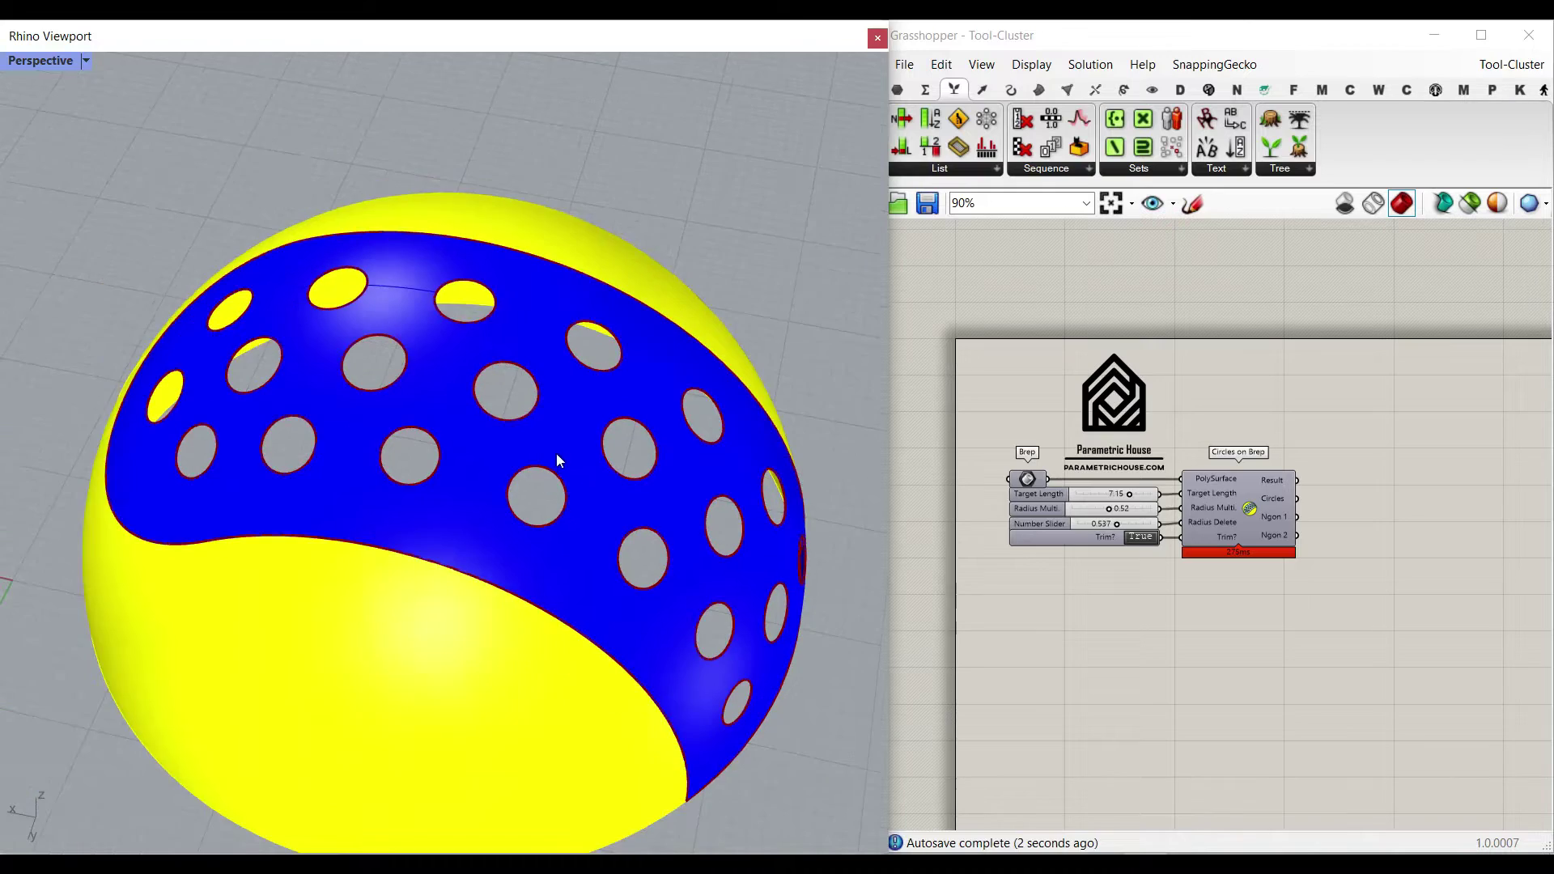
# Step: Examine the perforated dome surface and the Circles on Brep component with its inputs and outputs
pyautogui.keyDown('shift'); pyautogui.moveTo(556, 453); pyautogui.dragTo(512, 398, button='right'); pyautogui.keyUp('shift')
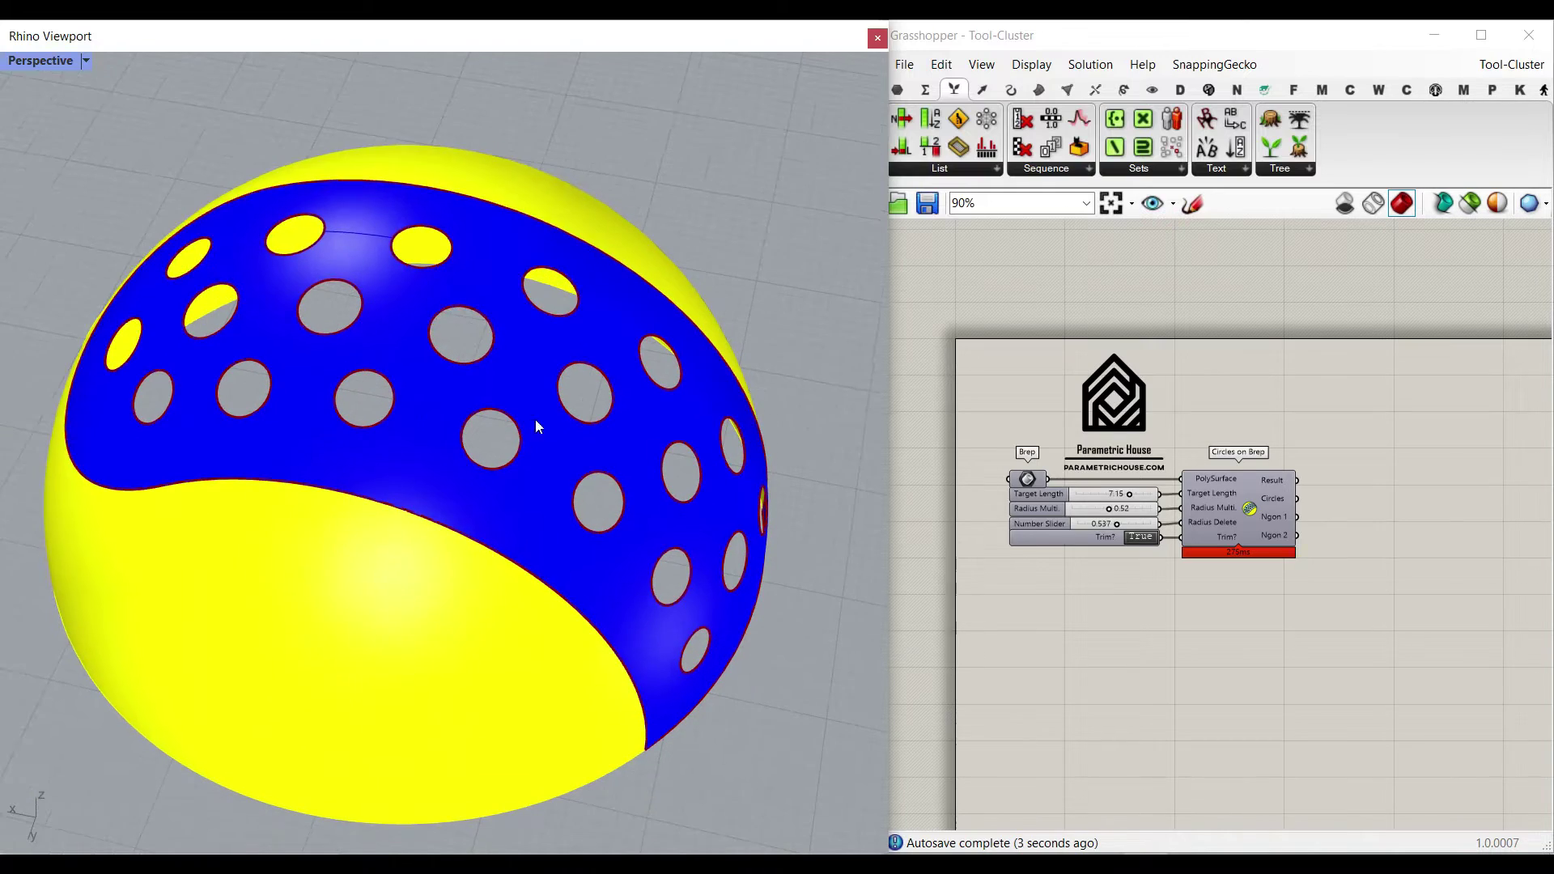
pyautogui.moveTo(1307, 540); pyautogui.dragTo(1352, 510, button='right')
pyautogui.scroll(5, 1327, 483)
pyautogui.moveTo(1256, 471); pyautogui.dragTo(1308, 526, button='right')
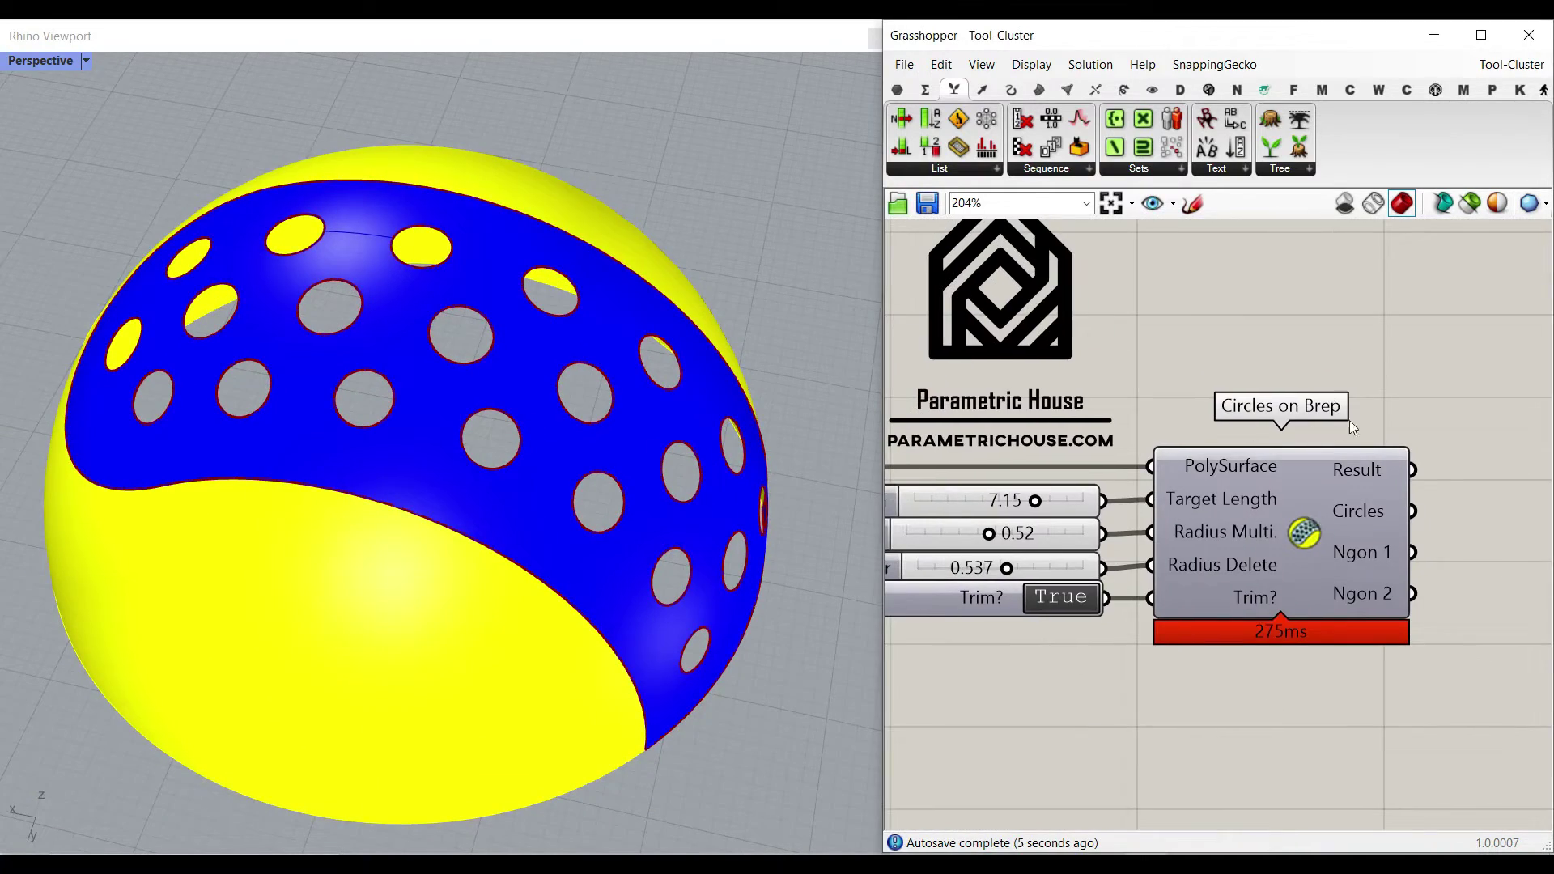
pyautogui.keyDown('shift'); pyautogui.moveTo(395, 474); pyautogui.dragTo(377, 478, button='right'); pyautogui.keyUp('shift')
pyautogui.scroll(-2, 375, 462)
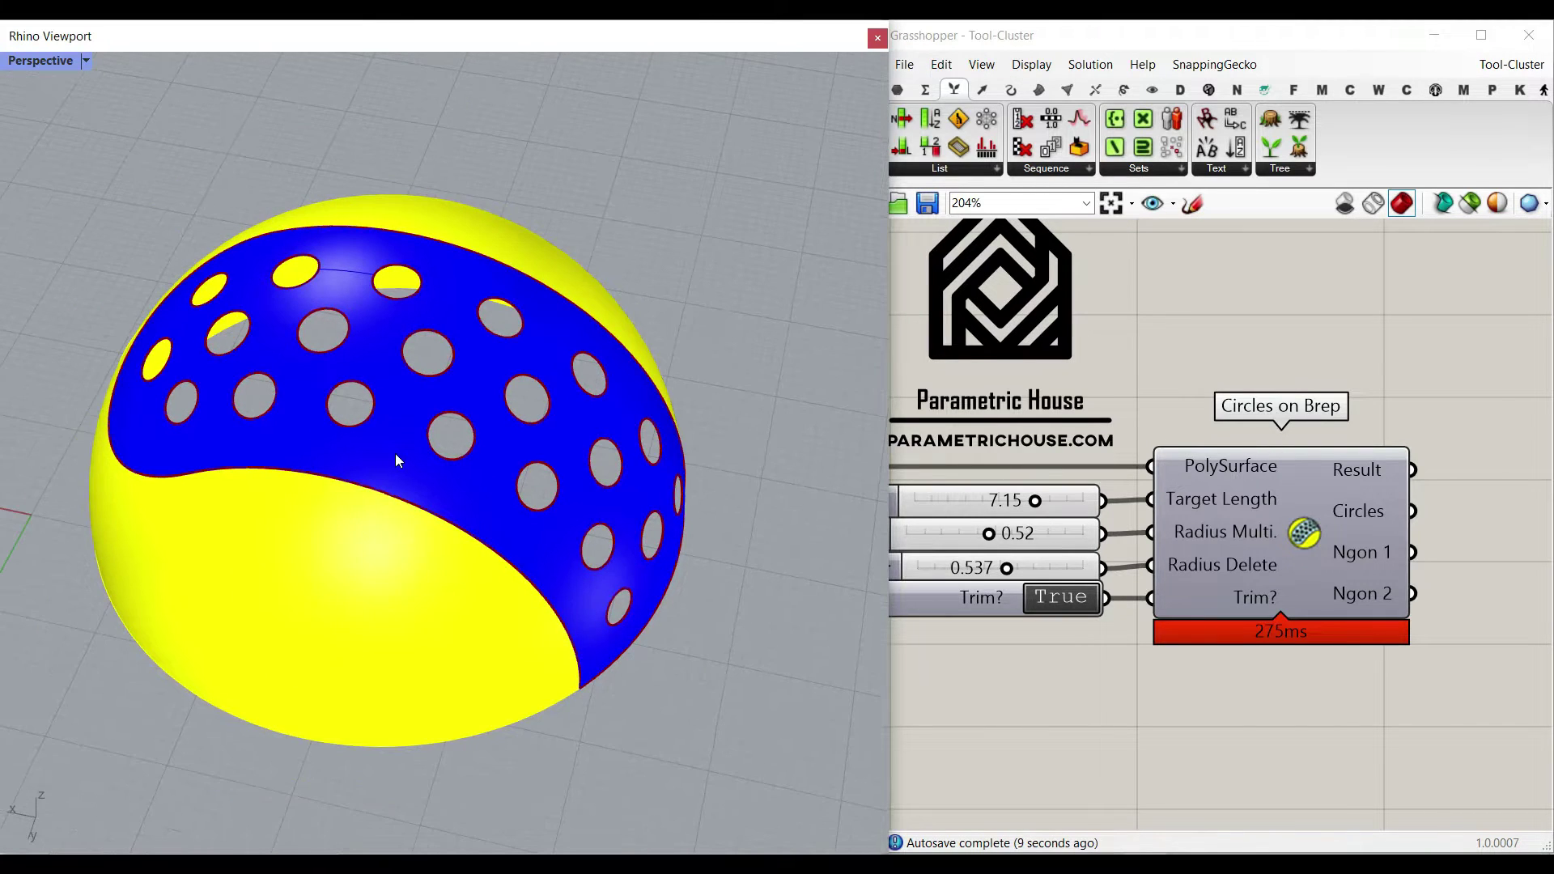
pyautogui.scroll(2, 395, 453)
pyautogui.moveTo(1111, 515); pyautogui.dragTo(1265, 547, button='right')
# Step: Bake the input Brep and place the baked surface beside the dome for viewing, and delete that copy
pyautogui.rightClick(961, 501)
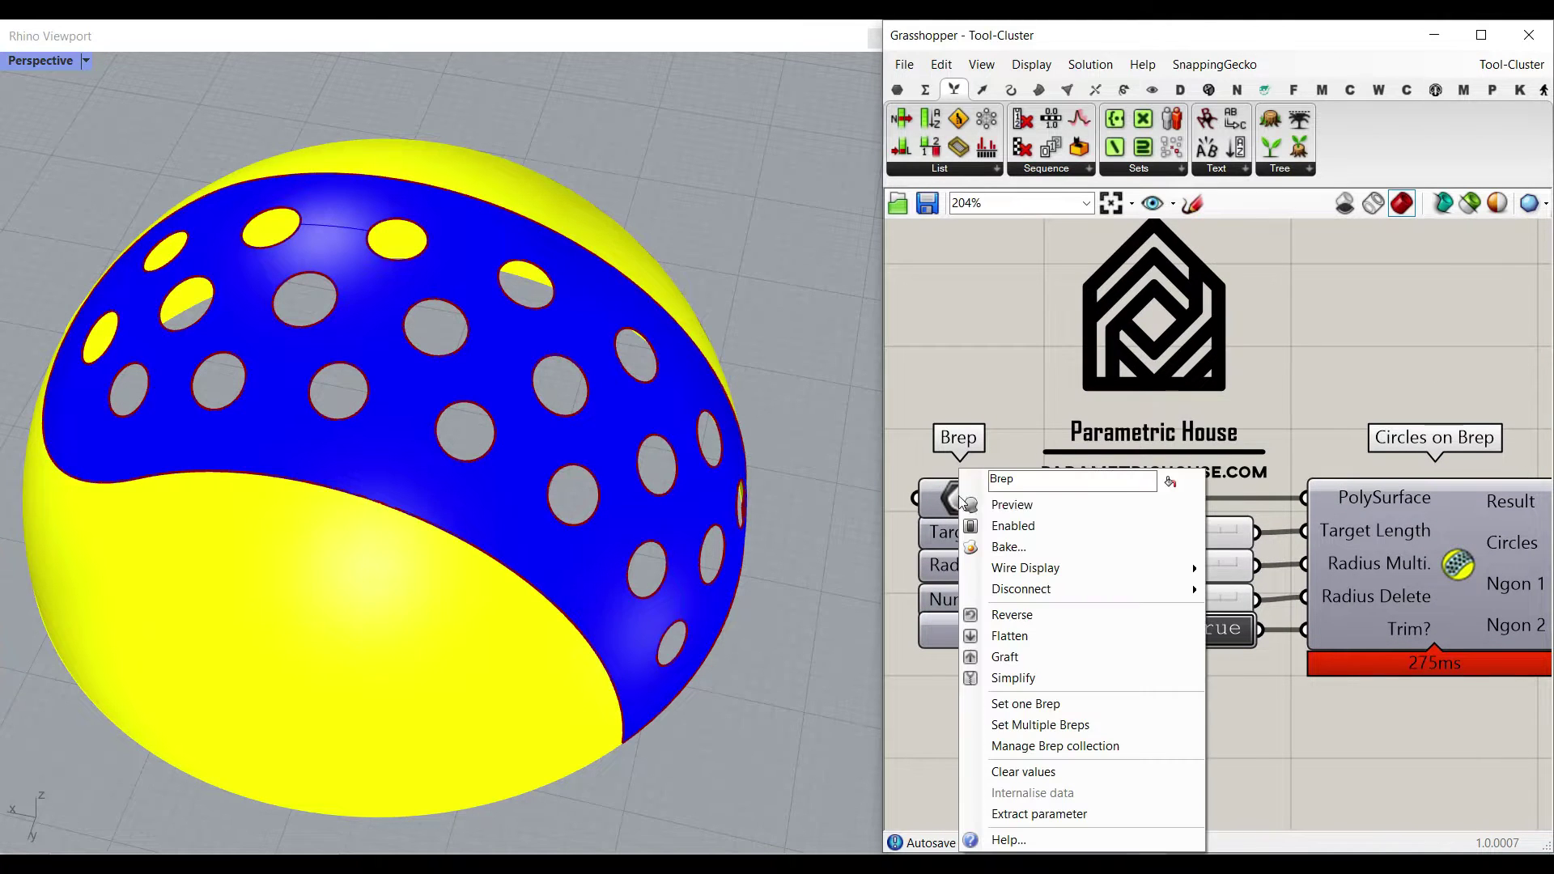
pyautogui.click(1004, 541)
pyautogui.click(1003, 735)
pyautogui.scroll(-7, 429, 425)
pyautogui.moveTo(447, 429); pyautogui.dragTo(586, 268)
pyautogui.click(652, 175)
pyautogui.scroll(3, 579, 329)
pyautogui.scroll(-2, 580, 328)
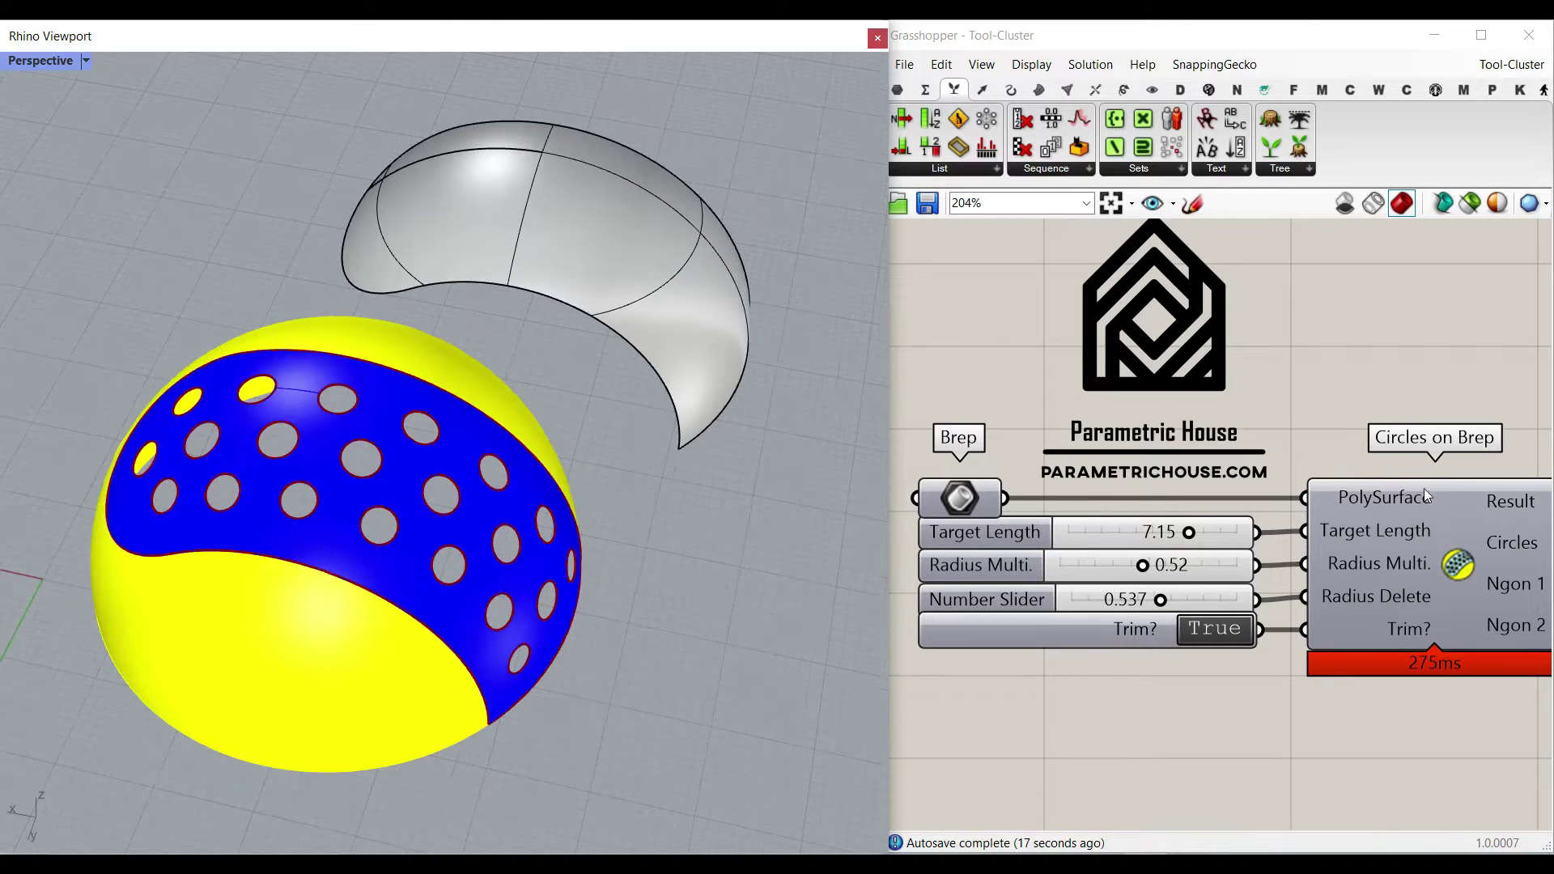
pyautogui.click(671, 323)
pyautogui.press('Delete')
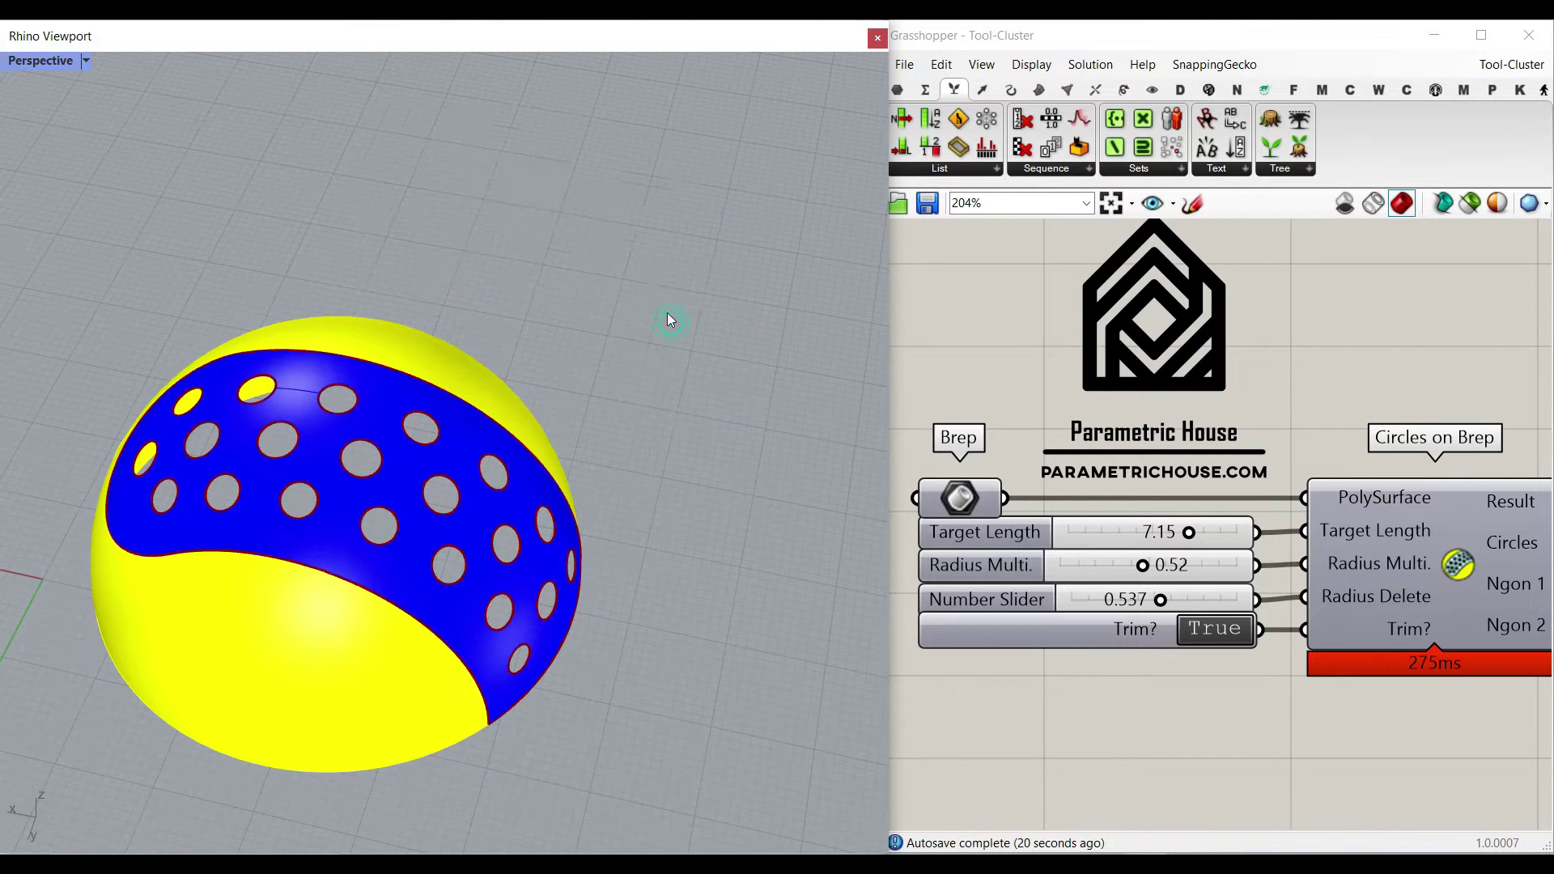
# Step: Set the Target Length slider to 7.00 and the Radius Multi. slider to 0.61
pyautogui.scroll(3, 1133, 538)
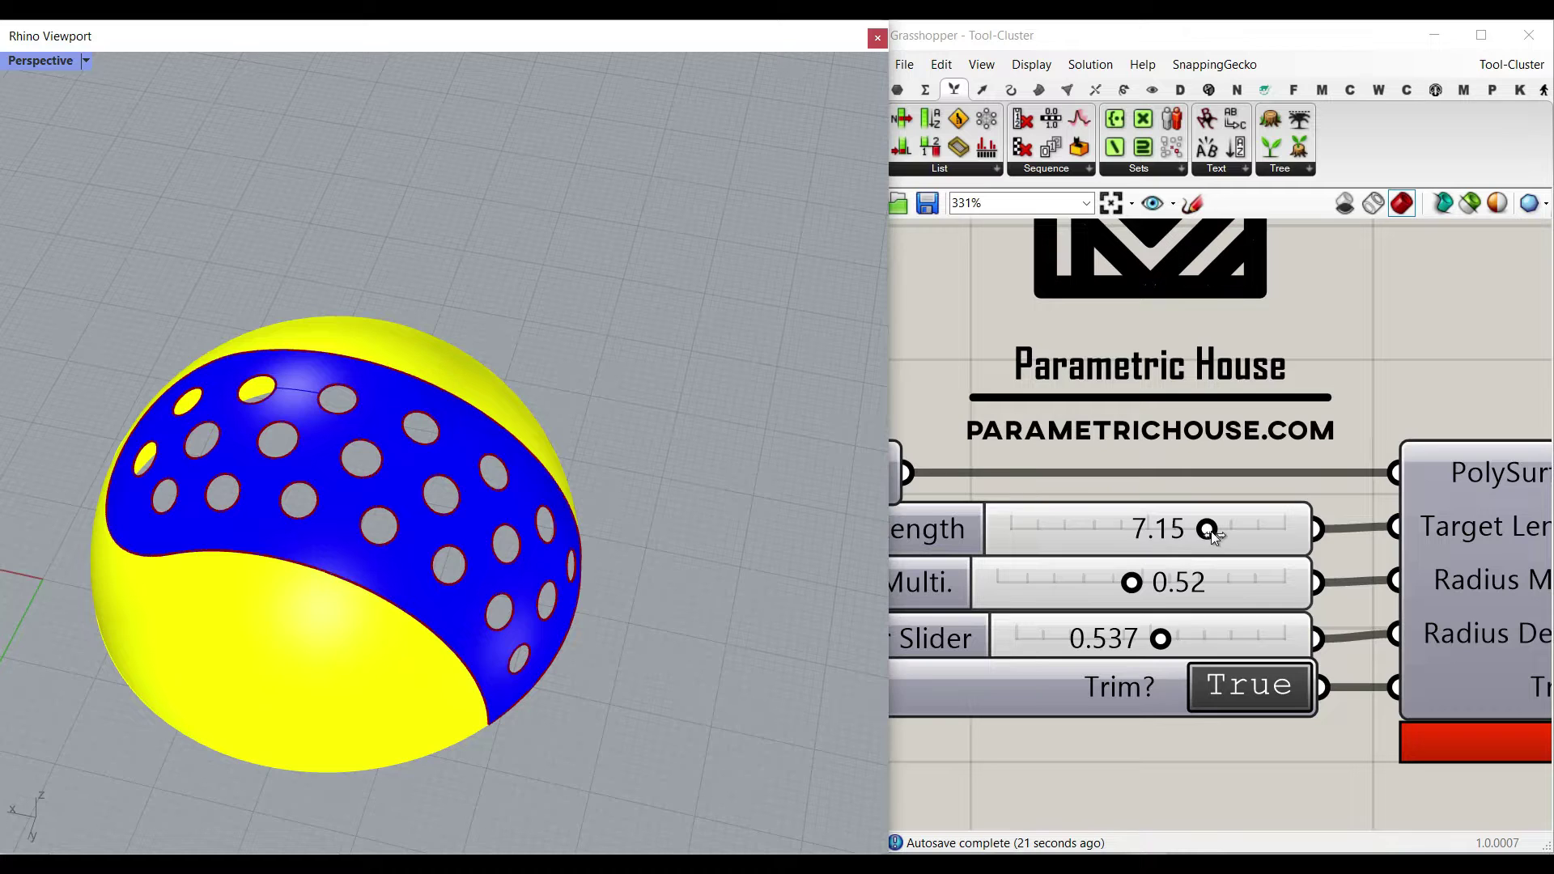
pyautogui.moveTo(1209, 530)
pyautogui.mouseDown()
pyautogui.moveTo(1137, 541)
pyautogui.moveTo(1213, 536)
pyautogui.mouseUp()
pyautogui.moveTo(558, 453); pyautogui.dragTo(356, 461, button='right')
pyautogui.scroll(5, 348, 497)
pyautogui.moveTo(1159, 559); pyautogui.dragTo(1215, 574, button='right')
pyautogui.scroll(-4, 1222, 550)
pyautogui.scroll(4, 1218, 579)
pyautogui.moveTo(1208, 585); pyautogui.dragTo(1253, 585)
pyautogui.scroll(-7, 578, 459)
pyautogui.moveTo(580, 475); pyautogui.dragTo(822, 643, button='right')
pyautogui.scroll(4, 572, 663)
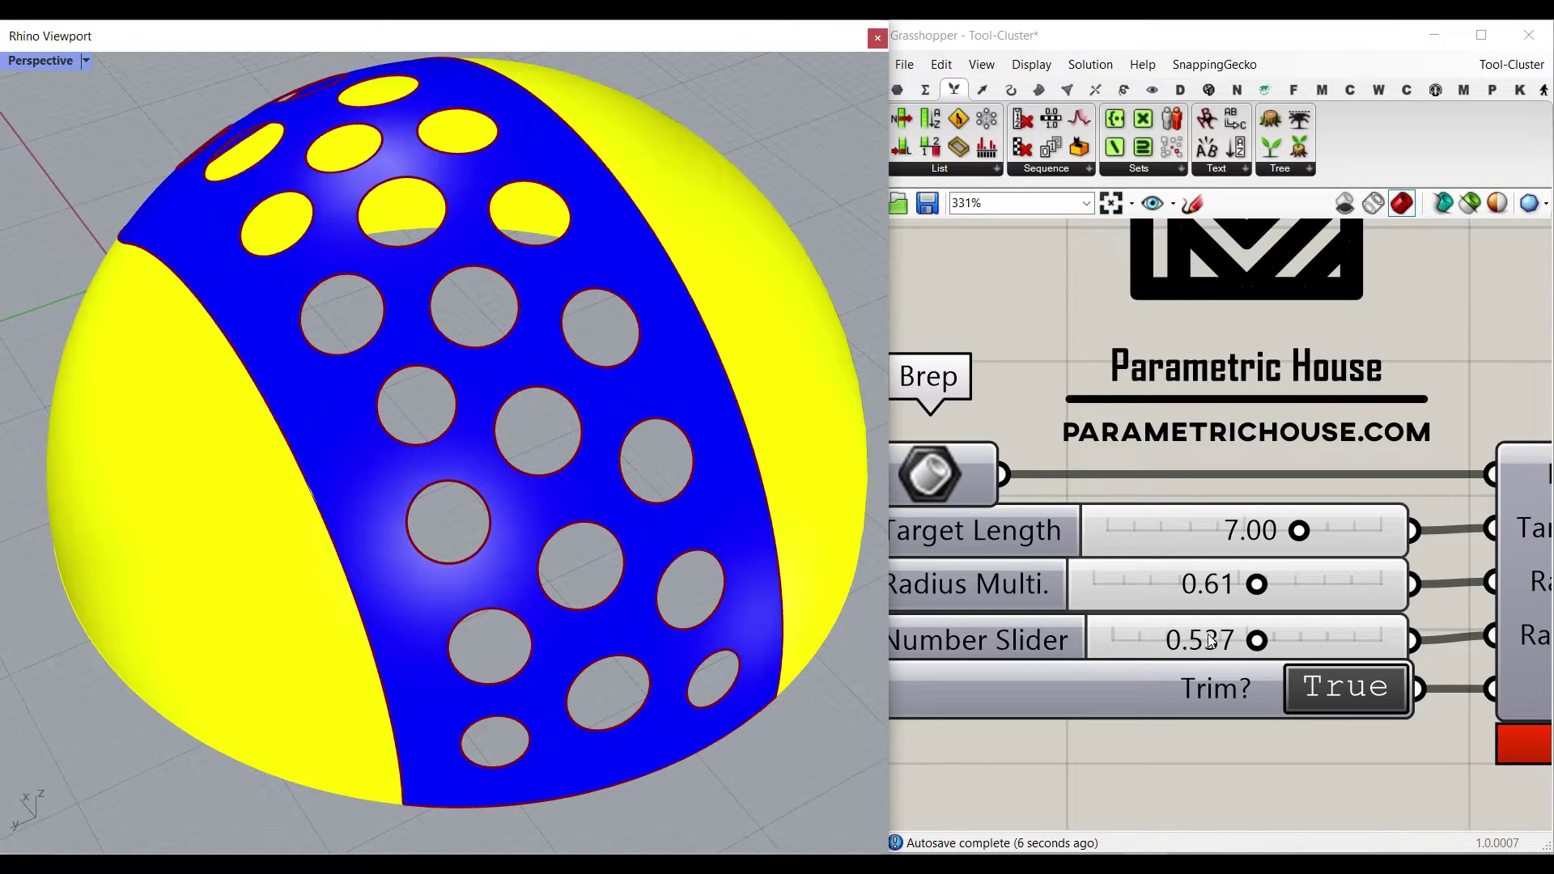
# Step: Lower the number slider feeding Radius Delete to 0.000 and inspect the holes along the surface edges
pyautogui.click(1260, 645)
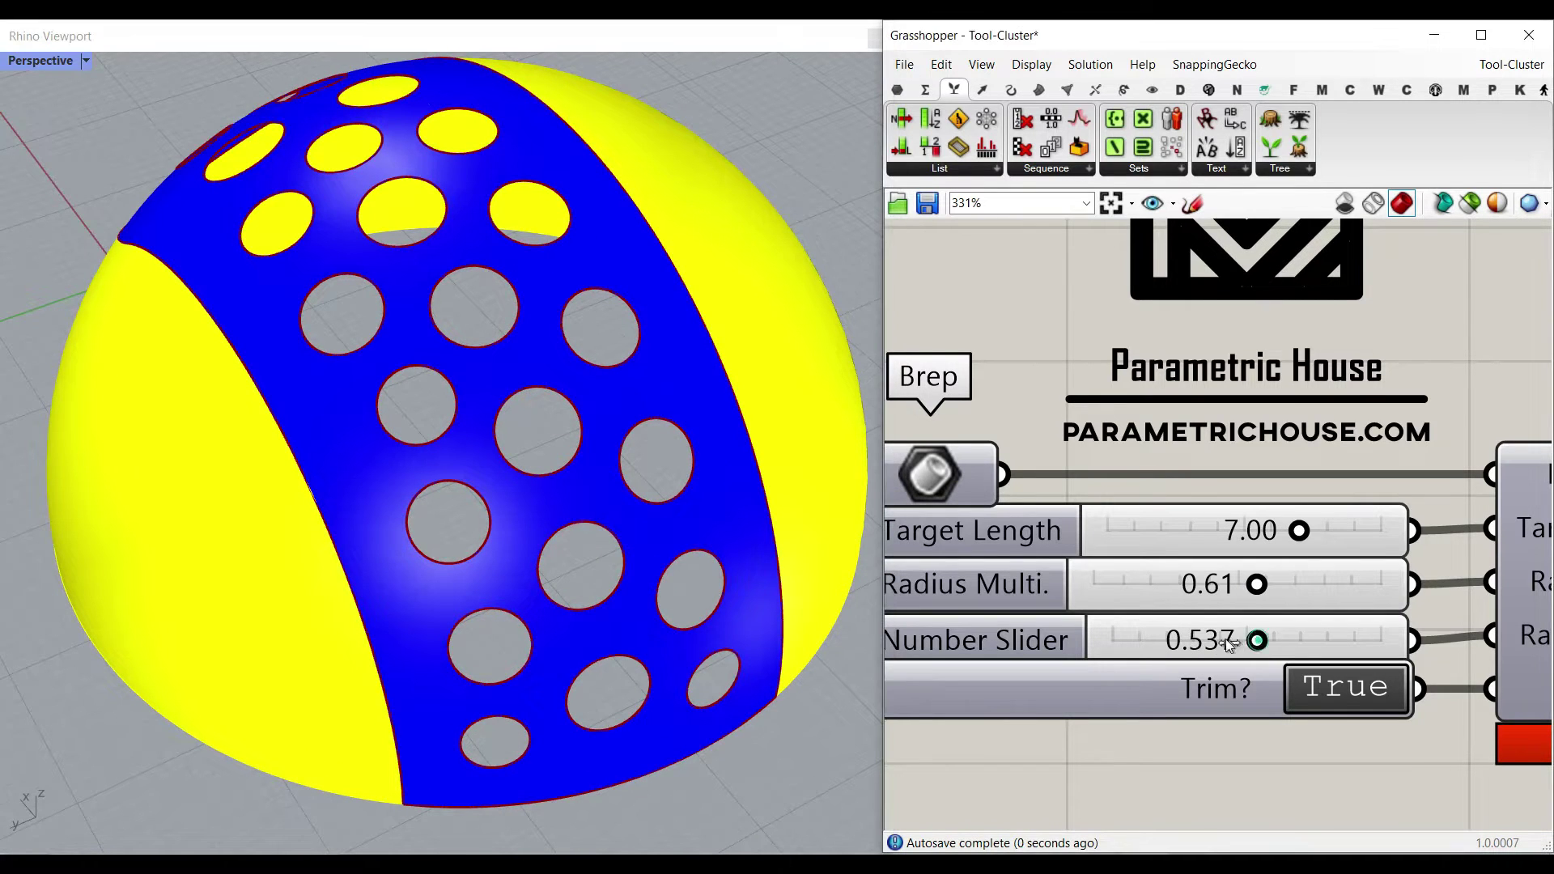
pyautogui.moveTo(1163, 642); pyautogui.dragTo(1146, 640)
pyautogui.moveTo(369, 577); pyautogui.dragTo(530, 541, button='right')
pyautogui.moveTo(366, 451); pyautogui.dragTo(482, 470, button='right')
pyautogui.scroll(-5, 483, 470)
pyautogui.moveTo(162, 456); pyautogui.dragTo(330, 633, button='right')
pyautogui.scroll(5, 525, 590)
pyautogui.click(1144, 645)
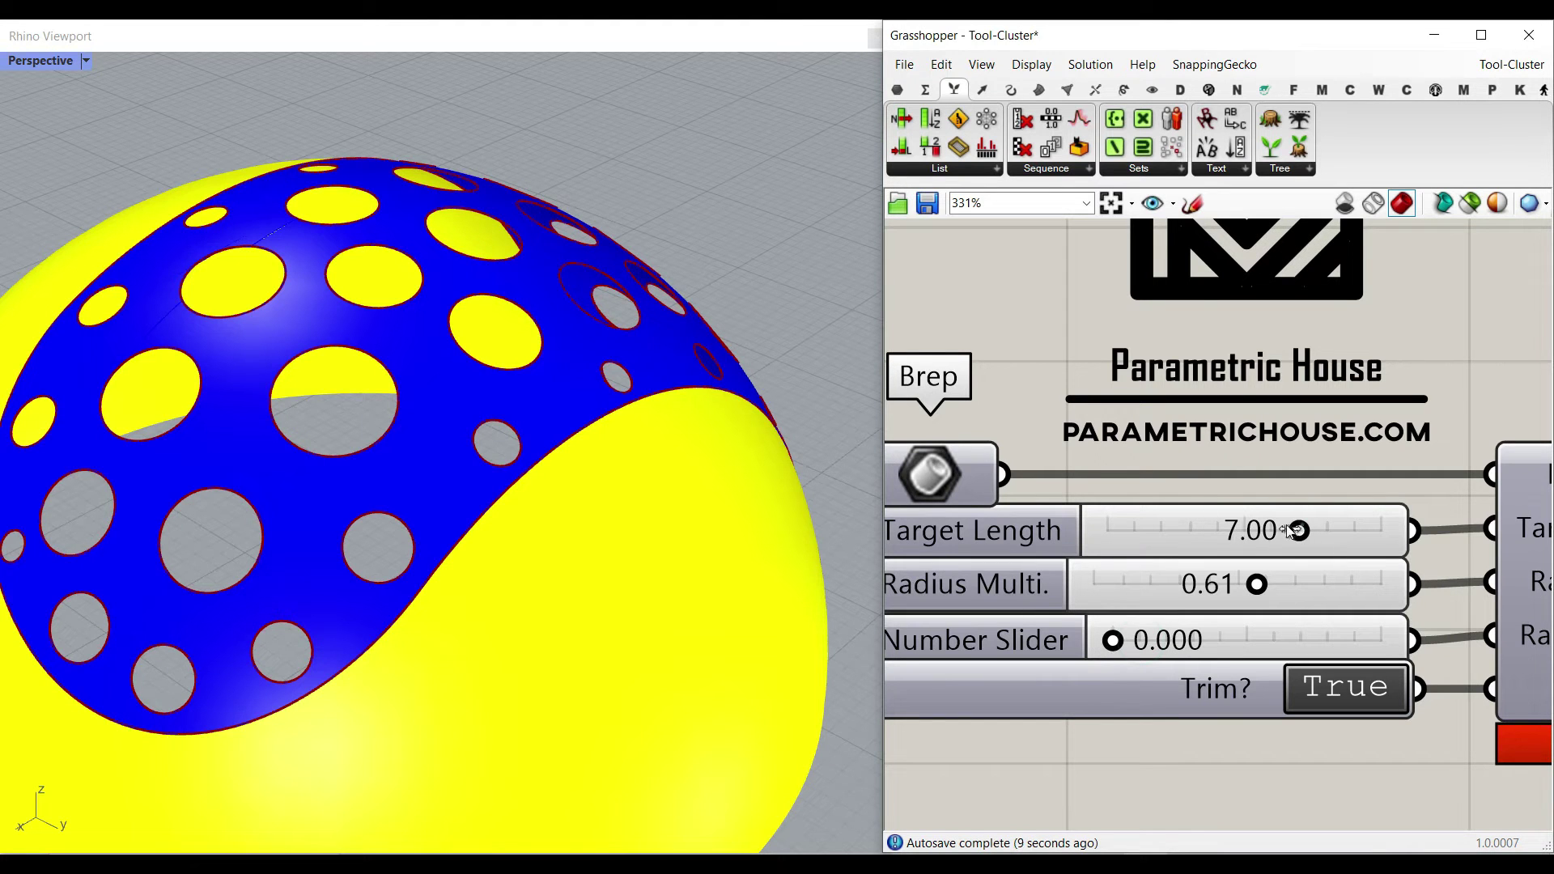
# Step: Set the Target Length slider to 5.43 and the Radius Delete number slider to 0.537
pyautogui.moveTo(1288, 530); pyautogui.dragTo(1257, 530)
pyautogui.moveTo(635, 461); pyautogui.dragTo(821, 496, button='right')
pyautogui.click(1113, 647)
pyautogui.moveTo(1175, 649); pyautogui.dragTo(1206, 650)
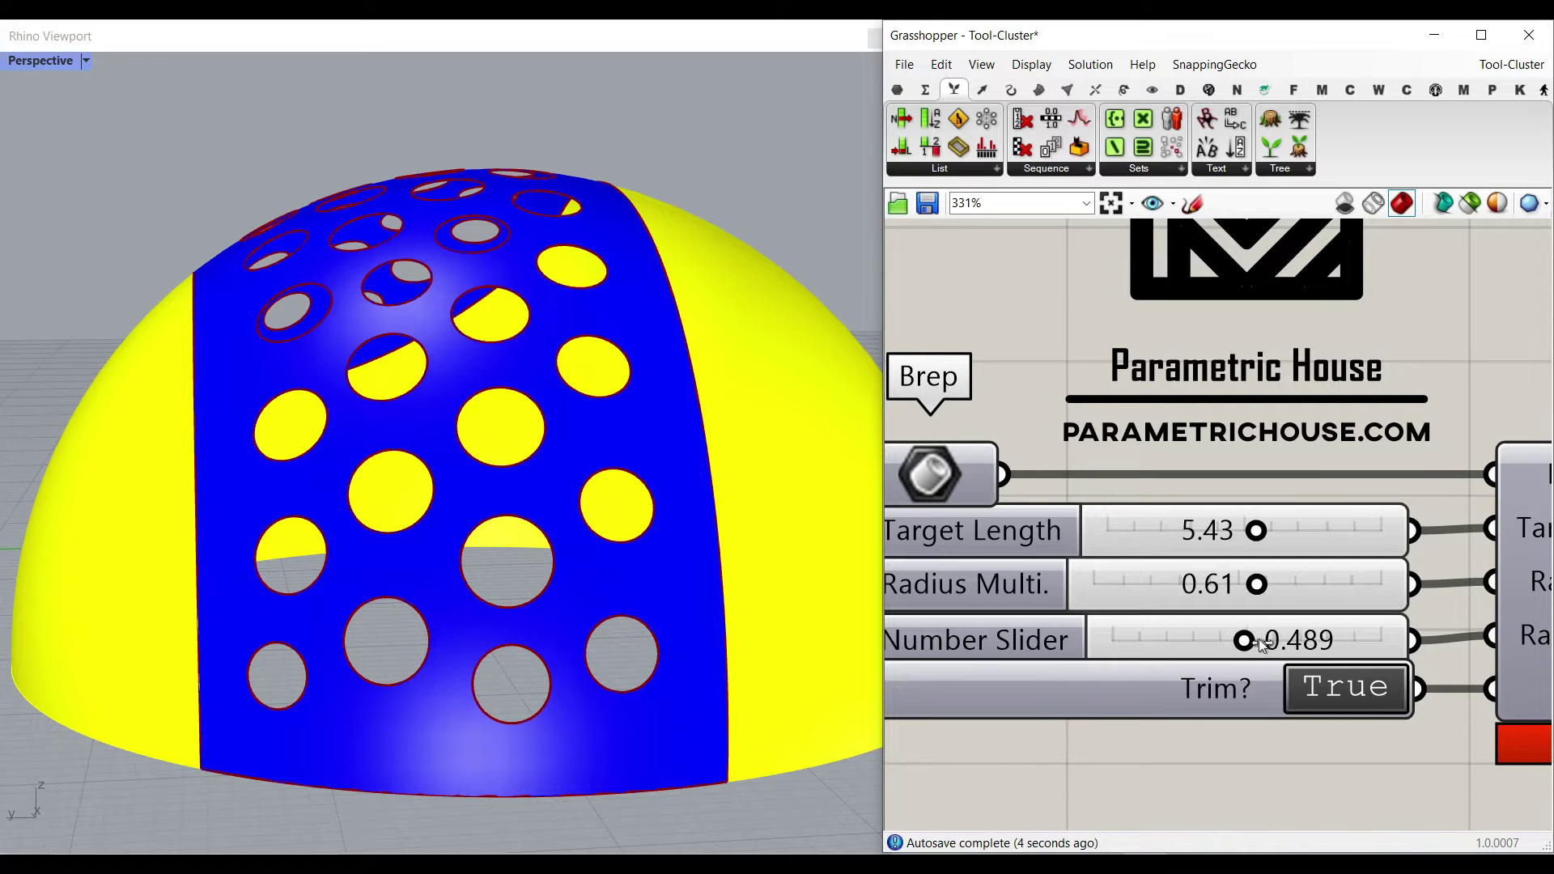
pyautogui.scroll(-3, 476, 509)
pyautogui.moveTo(475, 508); pyautogui.dragTo(639, 627, button='right')
# Step: Switch the Trim? toggle of Circles on Brep to False
pyautogui.moveTo(1373, 764); pyautogui.dragTo(1258, 687, button='right')
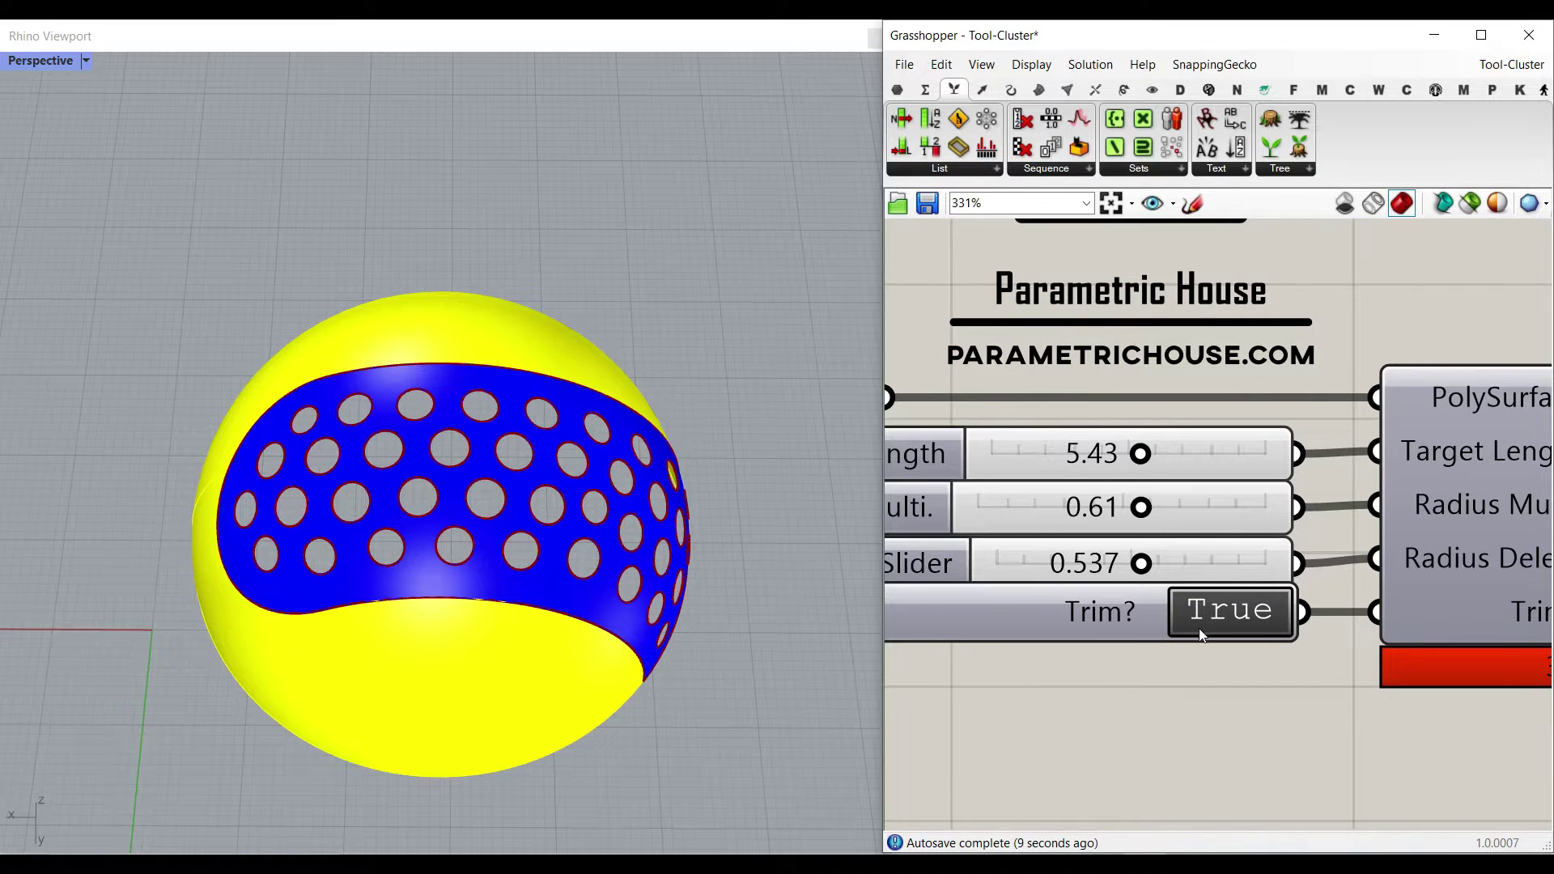
pyautogui.scroll(-4, 1198, 628)
pyautogui.click(1138, 625)
pyautogui.moveTo(844, 683); pyautogui.dragTo(628, 580, button='right')
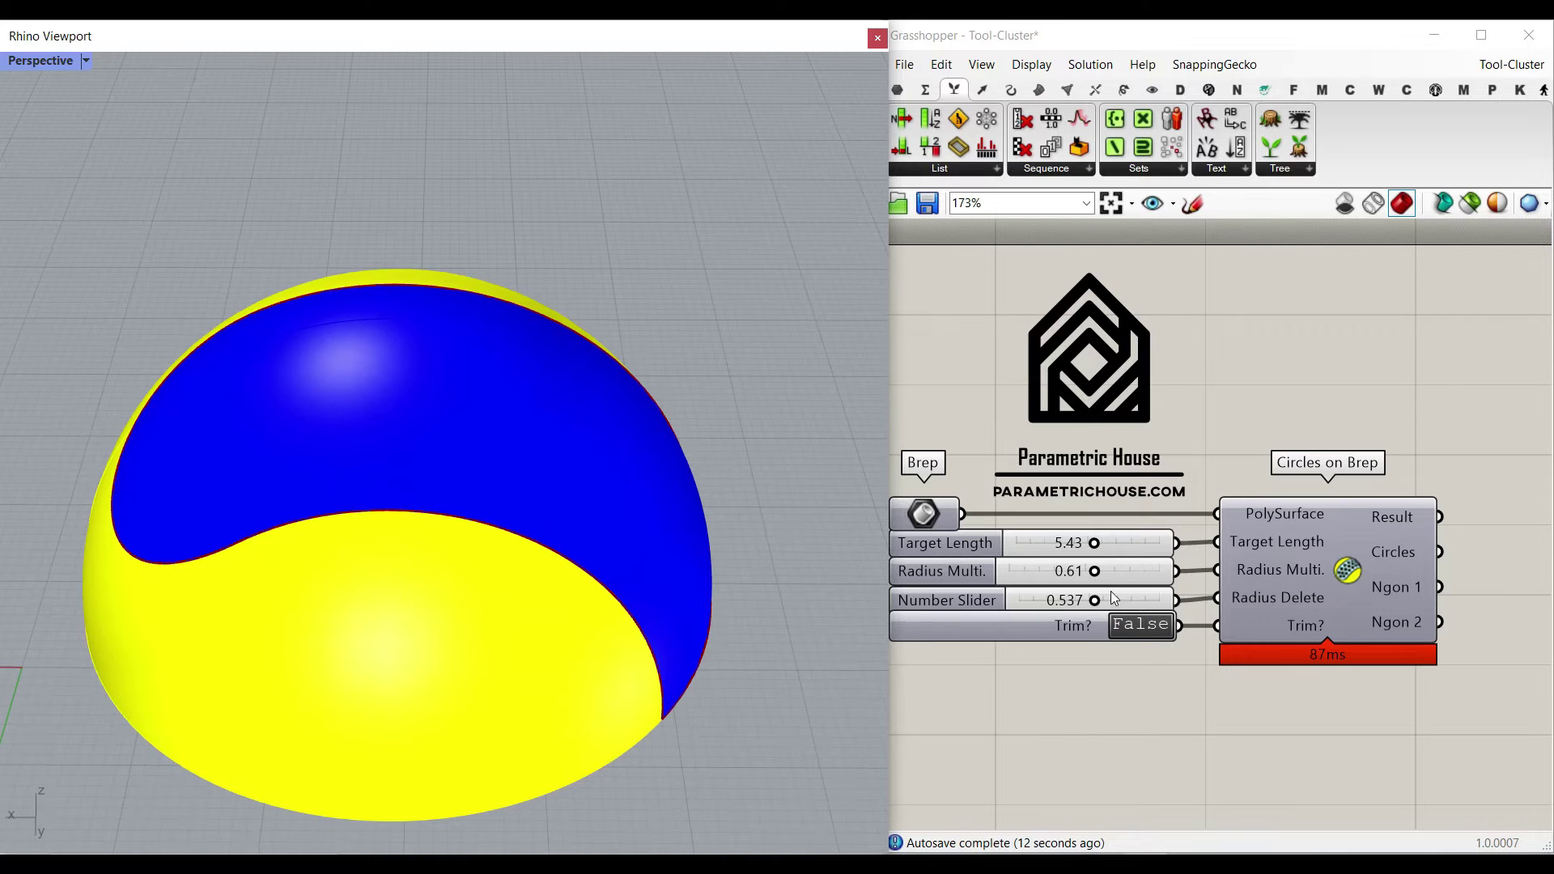
# Step: Add a Curve parameter beside Circles on Brep and connect the Circles output to it
pyautogui.click(895, 91)
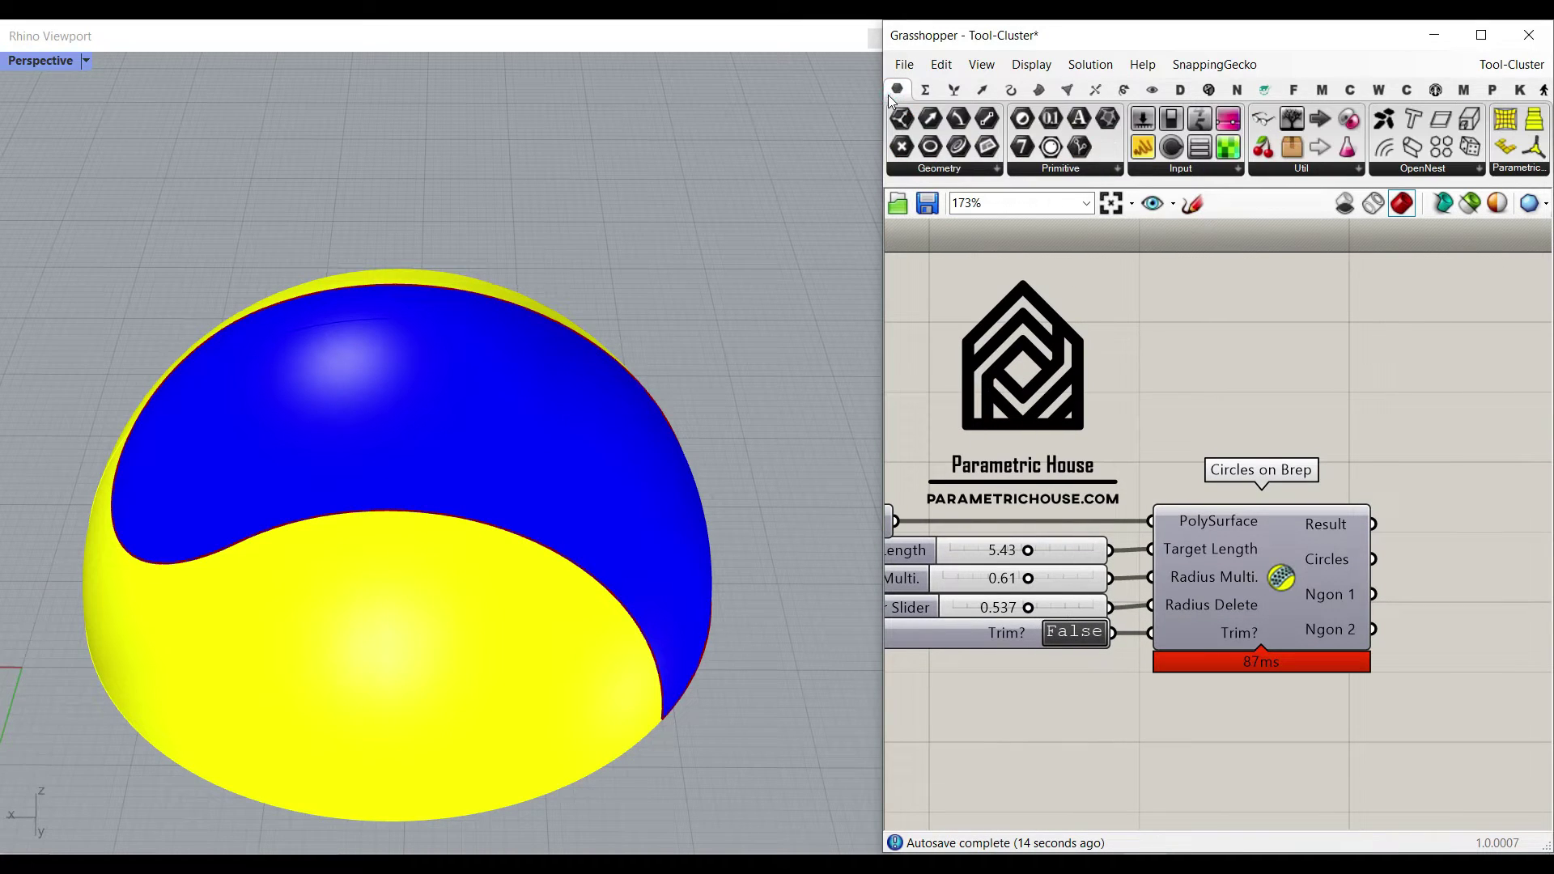
pyautogui.click(959, 148)
pyautogui.scroll(2, 1358, 521)
pyautogui.click(1481, 573)
pyautogui.moveTo(1385, 578); pyautogui.dragTo(1431, 575)
pyautogui.click(1471, 560)
# Step: Make the blue Colour Swatch semi-transparent by lowering its alpha
pyautogui.scroll(-7, 1077, 522)
pyautogui.moveTo(1311, 531); pyautogui.dragTo(1146, 522, button='right')
pyautogui.scroll(4, 1410, 580)
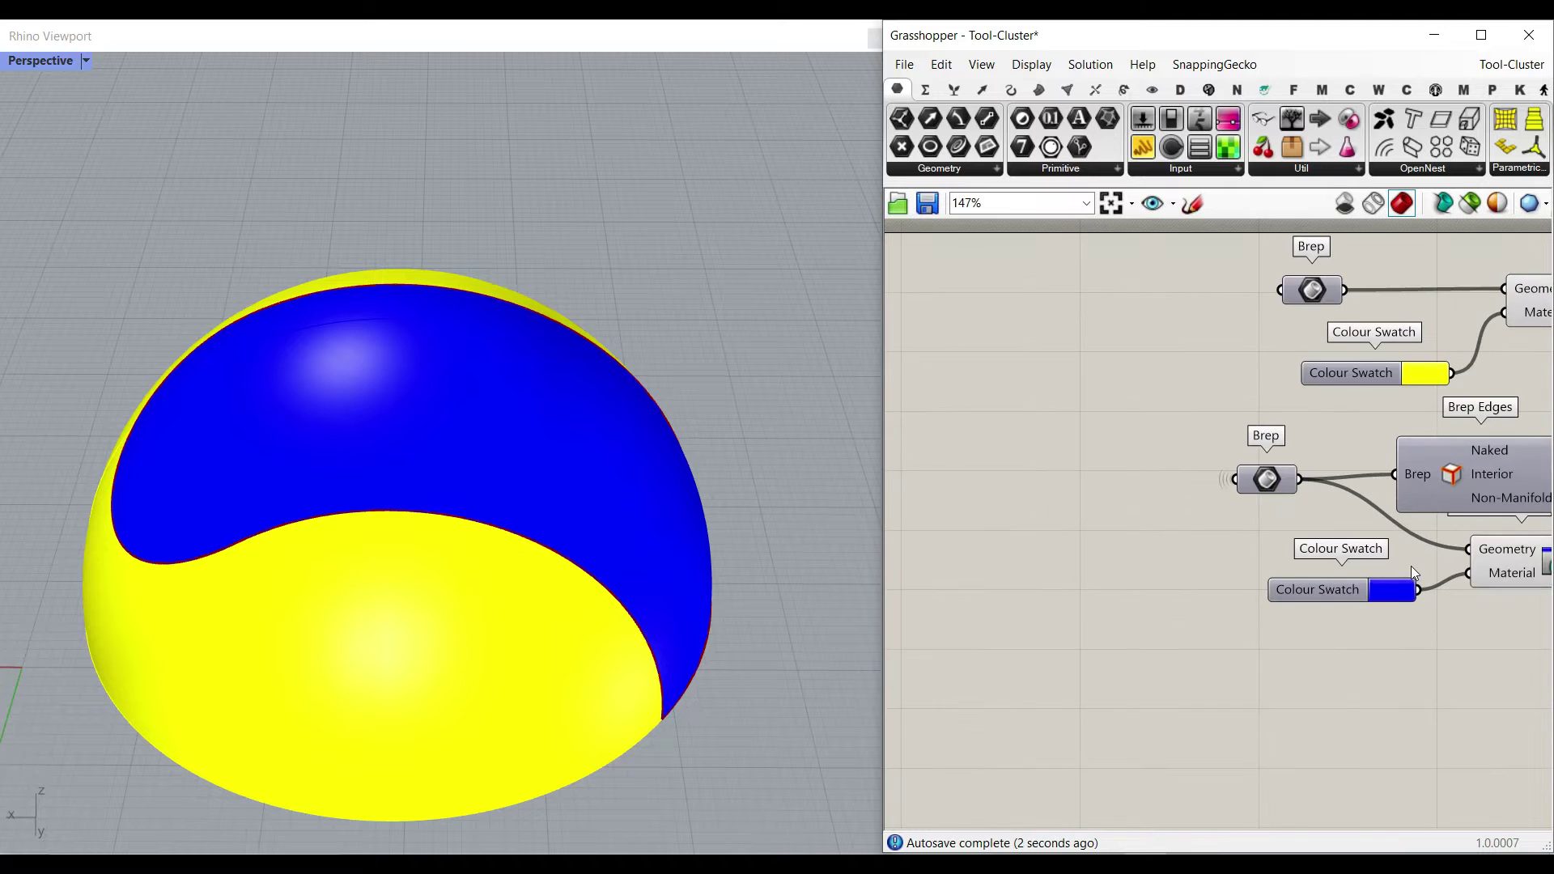
pyautogui.click(1407, 593)
pyautogui.moveTo(1493, 781); pyautogui.dragTo(1413, 778)
pyautogui.click(1276, 696)
# Step: Set the Target Length slider to 3.86 and the Radius Delete number slider to 0.493
pyautogui.scroll(-2, 1263, 672)
pyautogui.moveTo(971, 615); pyautogui.dragTo(1441, 554, button='right')
pyautogui.scroll(7, 1149, 484)
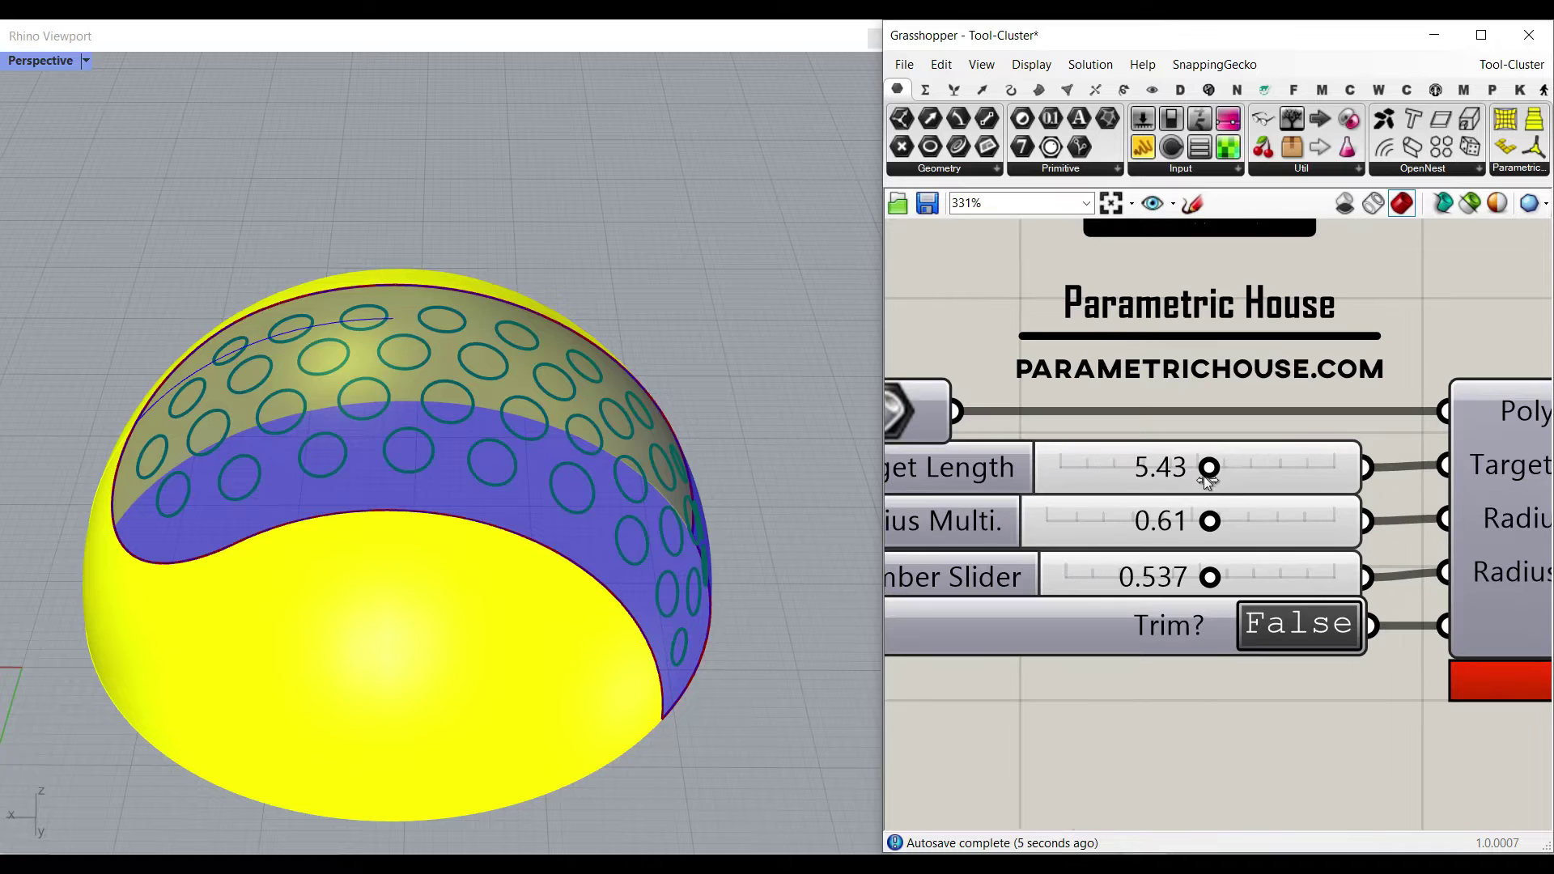
pyautogui.moveTo(1208, 469); pyautogui.dragTo(1165, 468)
pyautogui.scroll(2, 1163, 469)
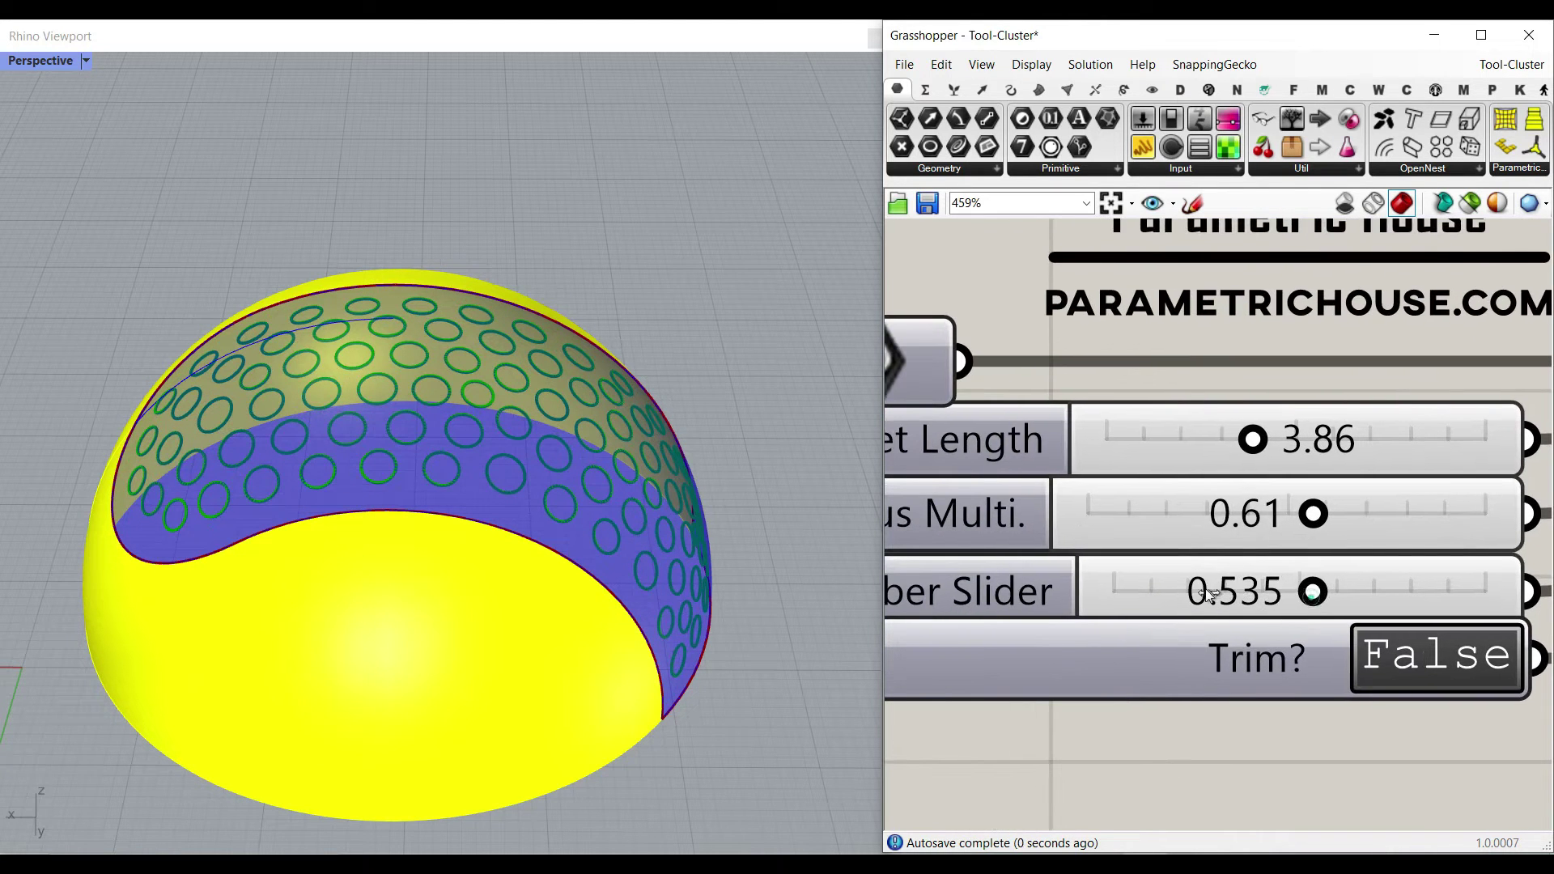
pyautogui.moveTo(1189, 590); pyautogui.dragTo(1275, 589)
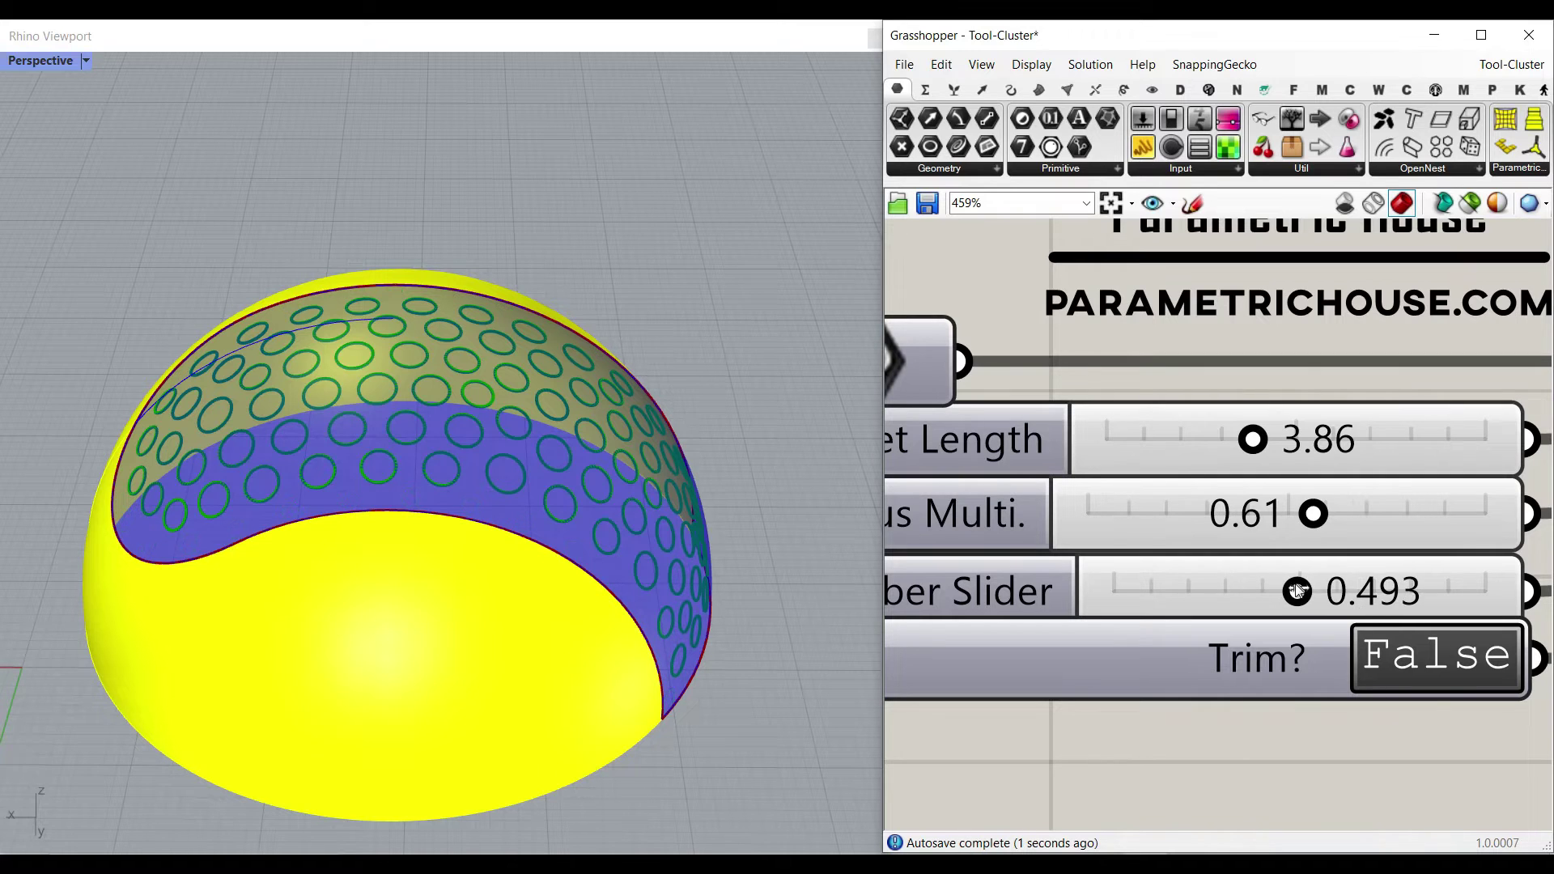
# Step: Connect the Ngon 1 output to the Curve parameter in place of Circles and view the cell pattern
pyautogui.scroll(-6, 1182, 575)
pyautogui.moveTo(1331, 581); pyautogui.dragTo(1102, 571, button='right')
pyautogui.moveTo(1374, 568); pyautogui.dragTo(1240, 578, button='right')
pyautogui.scroll(3, 1237, 581)
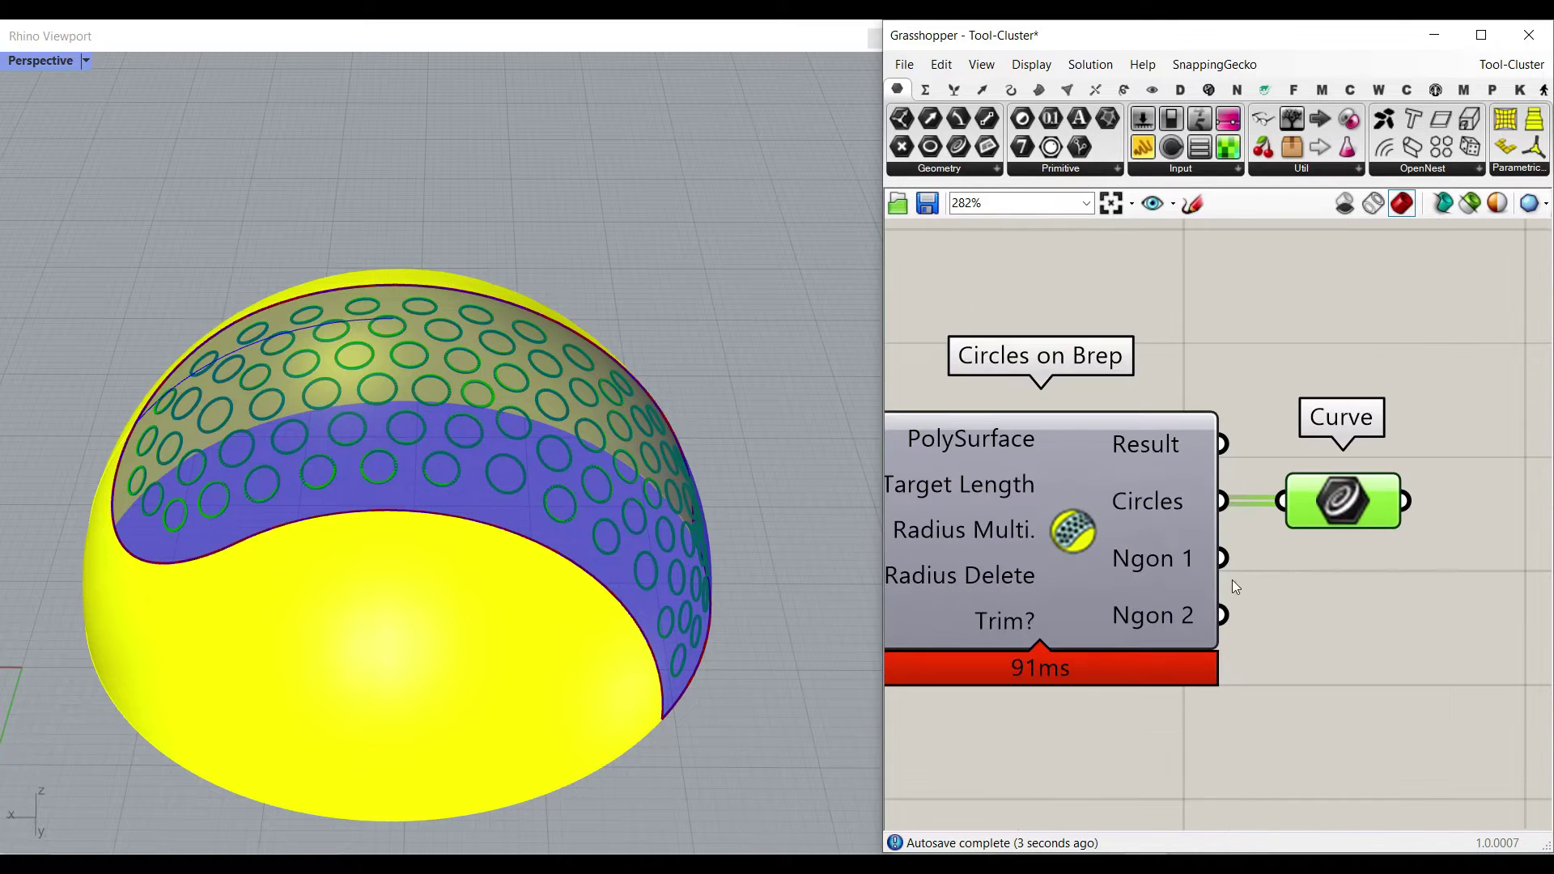
pyautogui.moveTo(1245, 547); pyautogui.dragTo(1309, 535)
pyautogui.moveTo(664, 453); pyautogui.dragTo(338, 560, button='right')
pyautogui.scroll(4, 340, 626)
# Step: Raise the Radius Delete number slider to 0.586 and inspect the cells along the surface boundary
pyautogui.moveTo(1123, 613); pyautogui.dragTo(1525, 574, button='right')
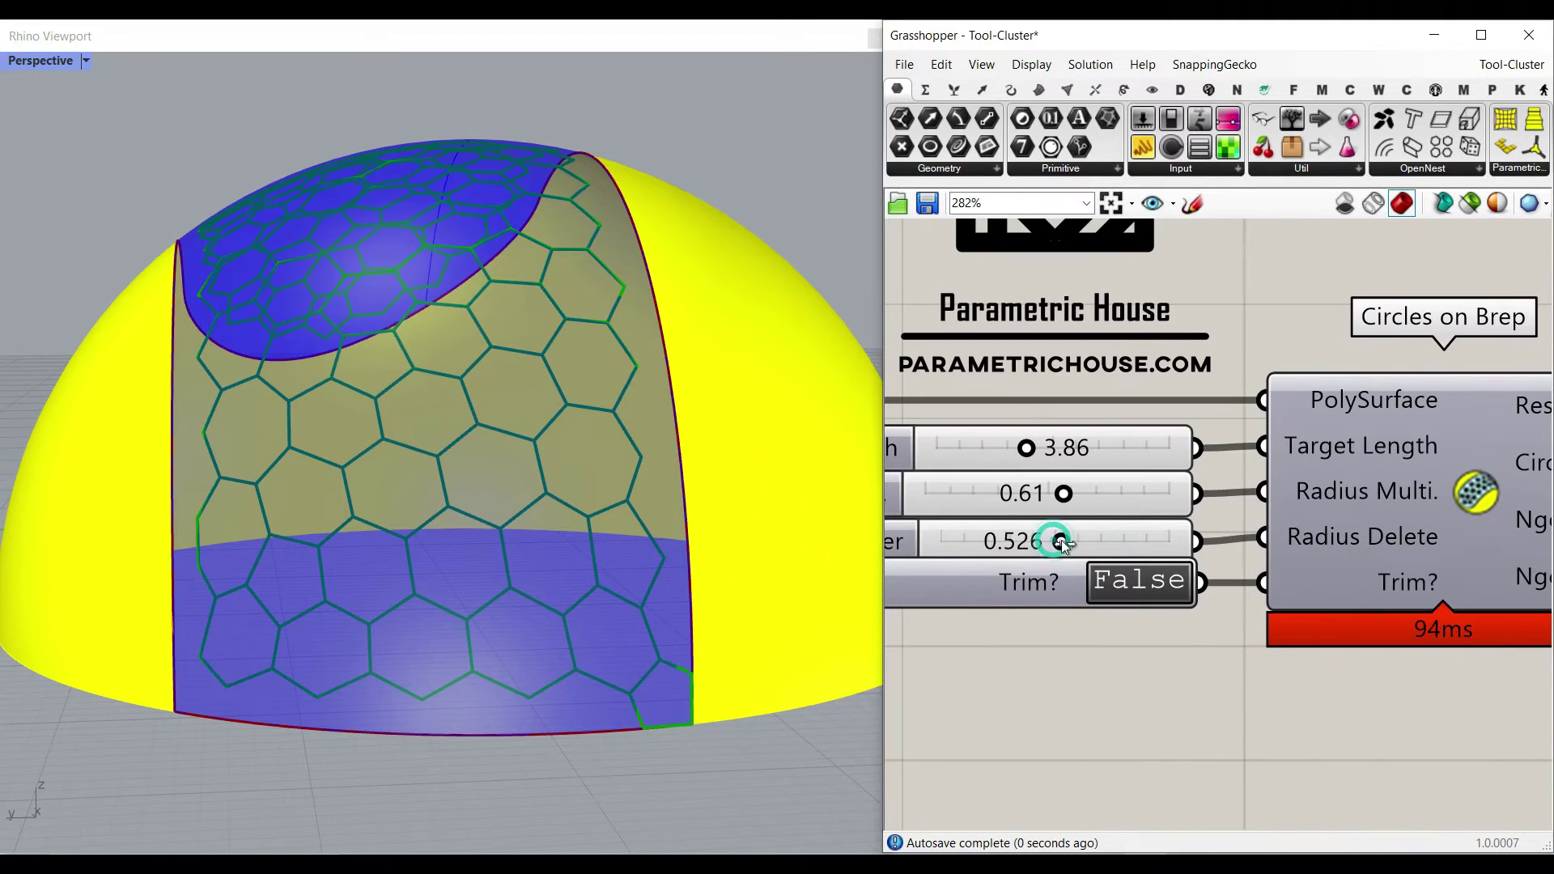
pyautogui.scroll(5, 662, 698)
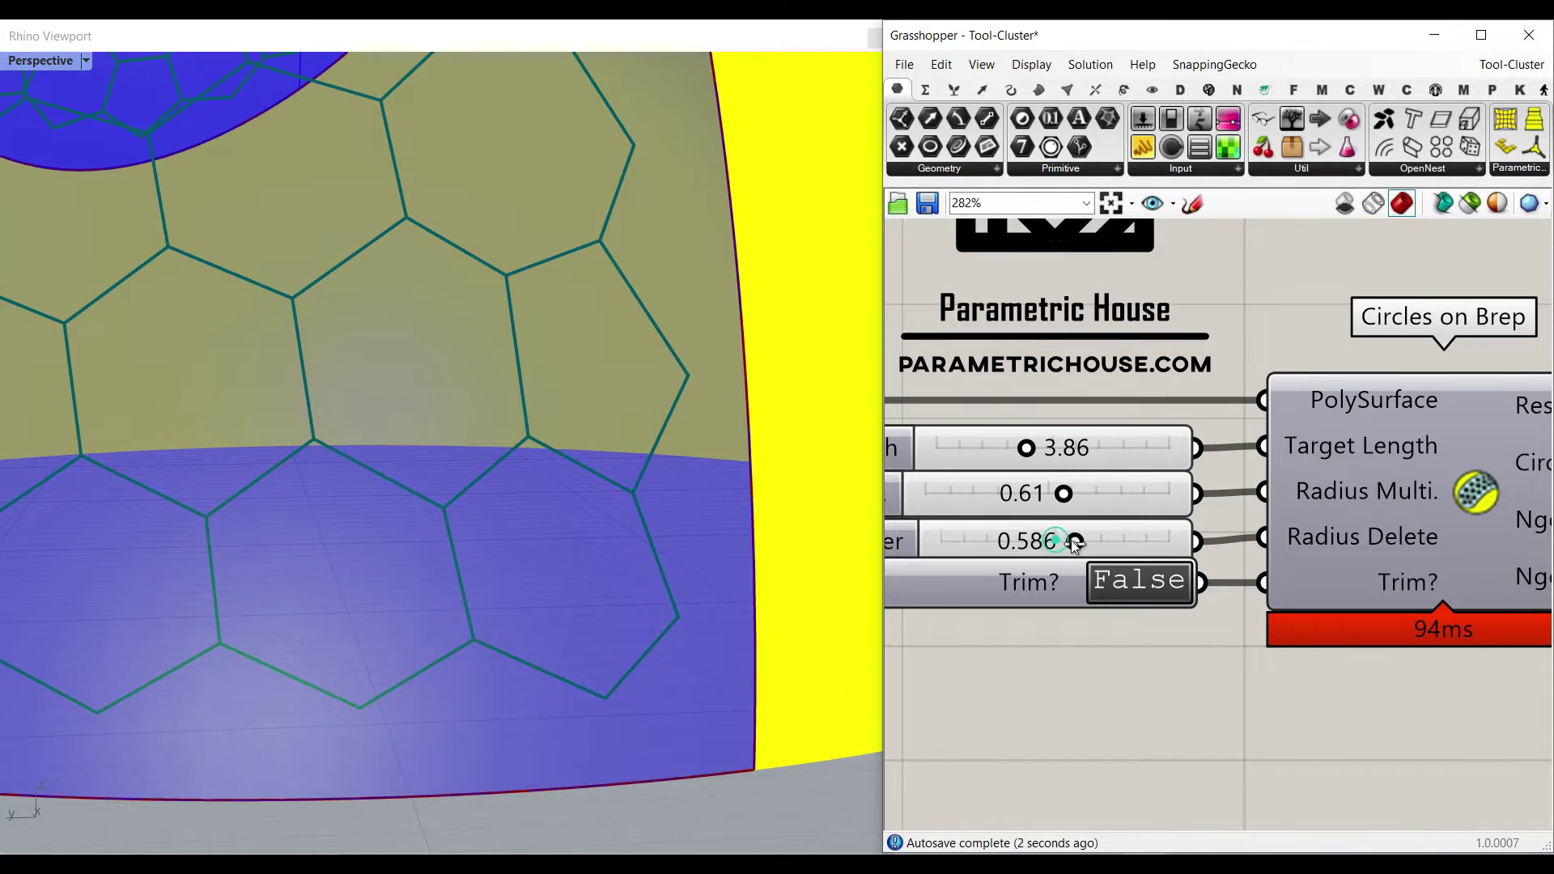
pyautogui.scroll(-10, 579, 554)
pyautogui.moveTo(530, 316); pyautogui.dragTo(370, 435, button='right')
pyautogui.scroll(5, 484, 355)
pyautogui.scroll(2, 372, 440)
# Step: Connect the Ngon 2 output to the Curve parameter in place of Ngon 1 and inspect the edge cells
pyautogui.moveTo(1477, 415); pyautogui.dragTo(1102, 429, button='right')
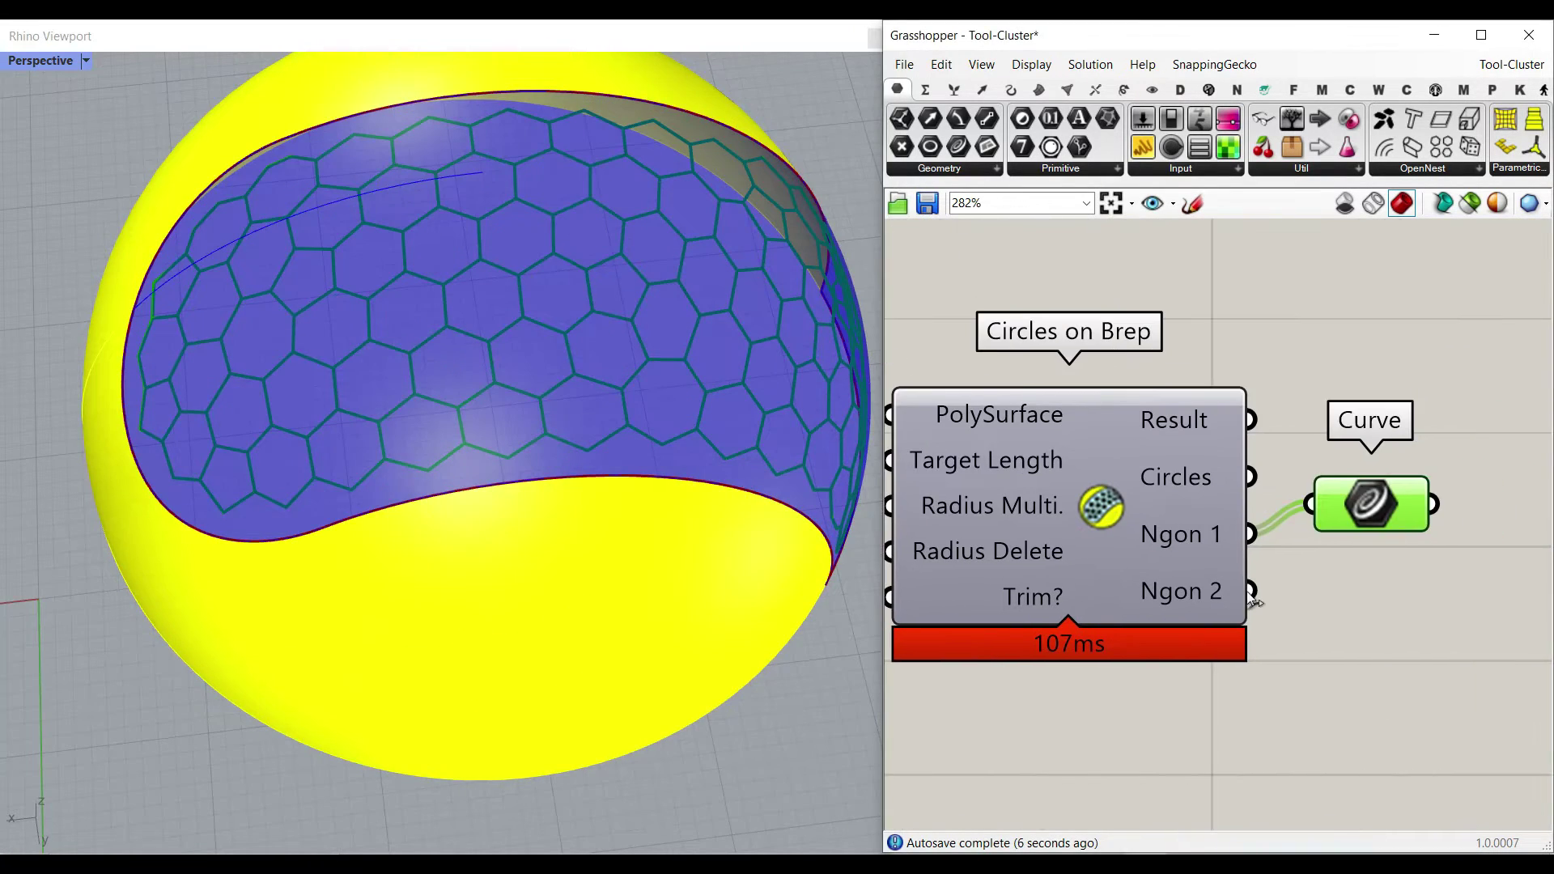
pyautogui.moveTo(1251, 595); pyautogui.dragTo(1316, 514)
pyautogui.moveTo(521, 527); pyautogui.dragTo(608, 562, button='right')
pyautogui.scroll(-5, 673, 462)
pyautogui.scroll(6, 357, 572)
pyautogui.moveTo(357, 572); pyautogui.dragTo(633, 539, button='right')
pyautogui.scroll(-3, 629, 442)
pyautogui.scroll(-8, 478, 518)
pyautogui.moveTo(474, 522); pyautogui.dragTo(715, 384, button='right')
pyautogui.scroll(3, 472, 486)
pyautogui.scroll(-1, 714, 384)
# Step: Delete the Curve parameter connected to the Ngon 2 output
pyautogui.click(1239, 345)
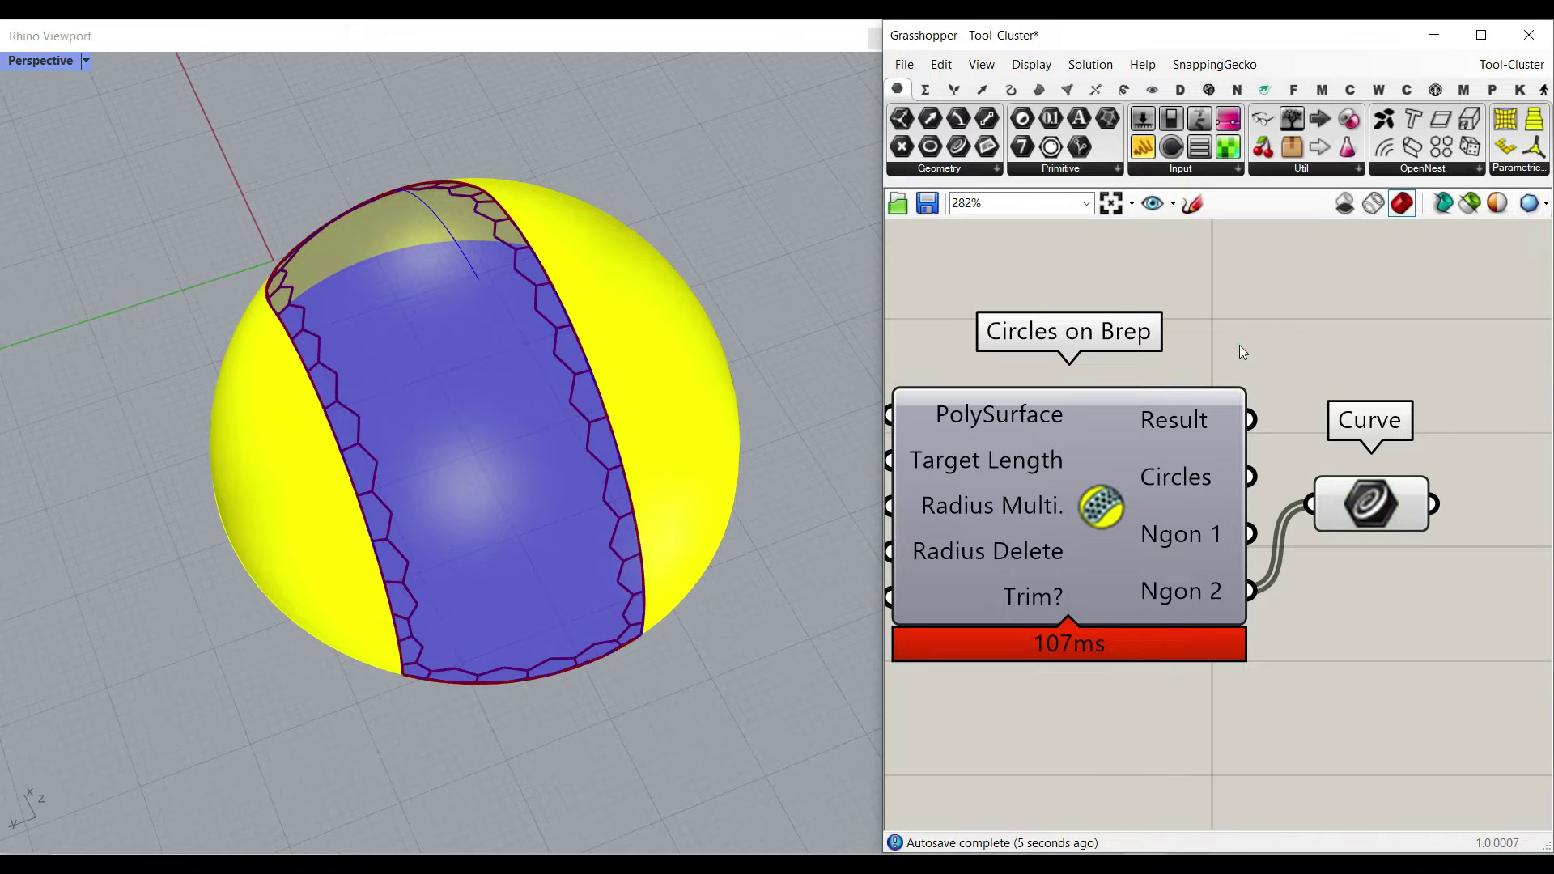
pyautogui.click(1361, 498)
pyautogui.press('Delete')
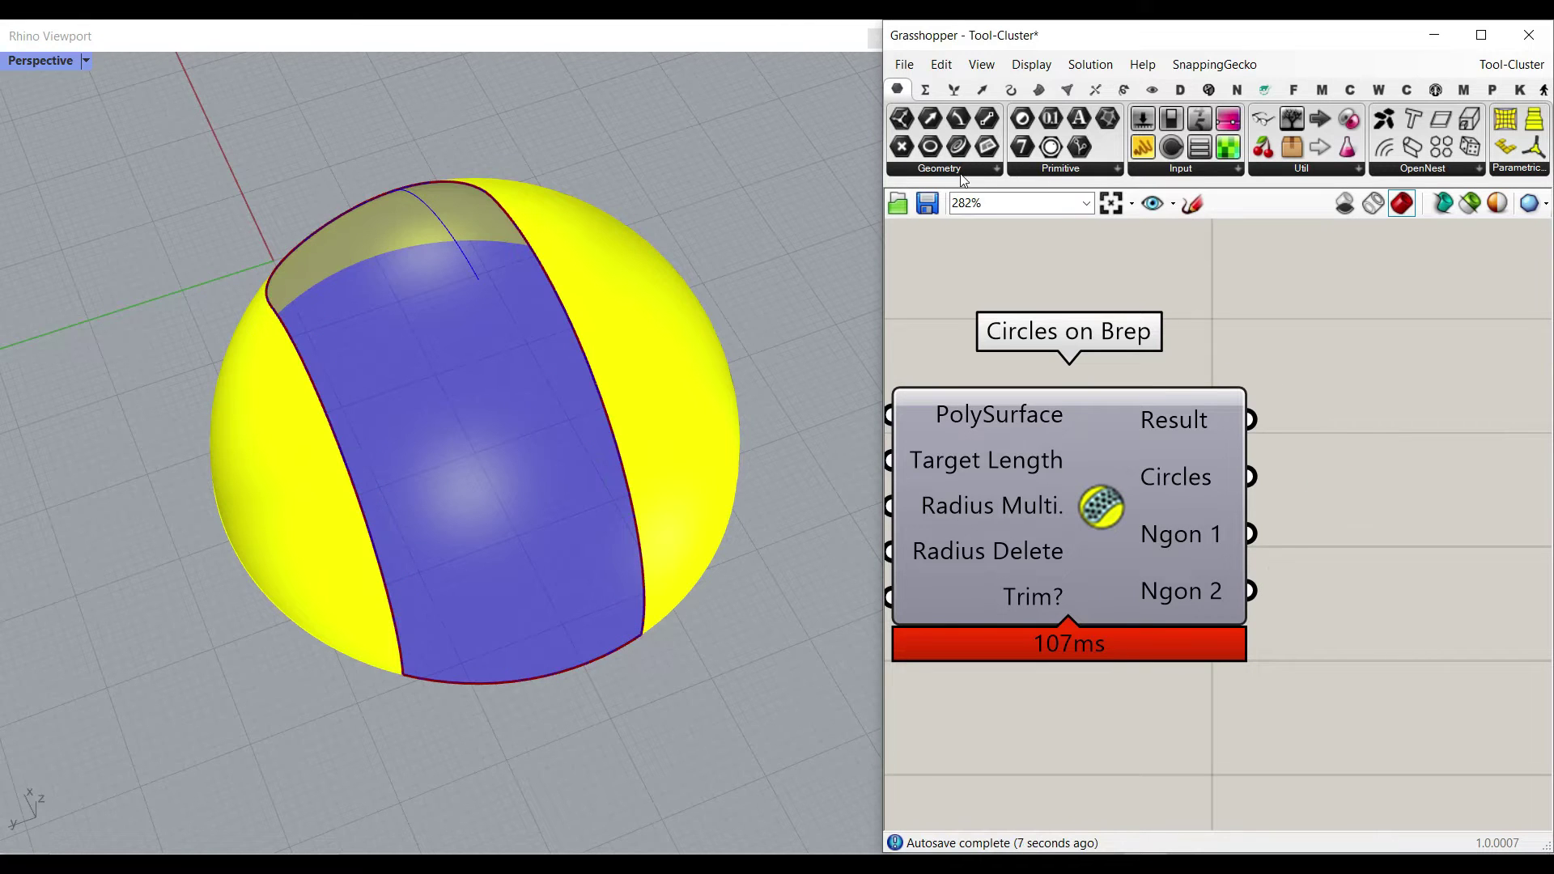
# Step: Add a Brep parameter beside Circles on Brep and connect the Result output to it
pyautogui.click(997, 169)
pyautogui.moveTo(1342, 428); pyautogui.dragTo(1343, 431)
pyautogui.moveTo(1394, 441); pyautogui.dragTo(1387, 424)
# Step: Switch the Trim? toggle of Circles on Brep to True
pyautogui.scroll(-2, 1367, 429)
pyautogui.moveTo(1328, 443); pyautogui.dragTo(1457, 443, button='right')
pyautogui.scroll(6, 1119, 544)
pyautogui.doubleClick(1129, 536)
# Step: Examine the trimmed Result Brep around the dome from several angles
pyautogui.scroll(-2, 441, 509)
pyautogui.scroll(-4, 1289, 460)
pyautogui.moveTo(1538, 424); pyautogui.dragTo(1117, 514, button='right')
pyautogui.scroll(5, 1359, 453)
pyautogui.moveTo(1359, 453); pyautogui.dragTo(1287, 546, button='right')
pyautogui.scroll(3, 451, 546)
pyautogui.moveTo(451, 546); pyautogui.dragTo(347, 531, button='right')
pyautogui.scroll(-4, 299, 510)
pyautogui.scroll(3, 619, 493)
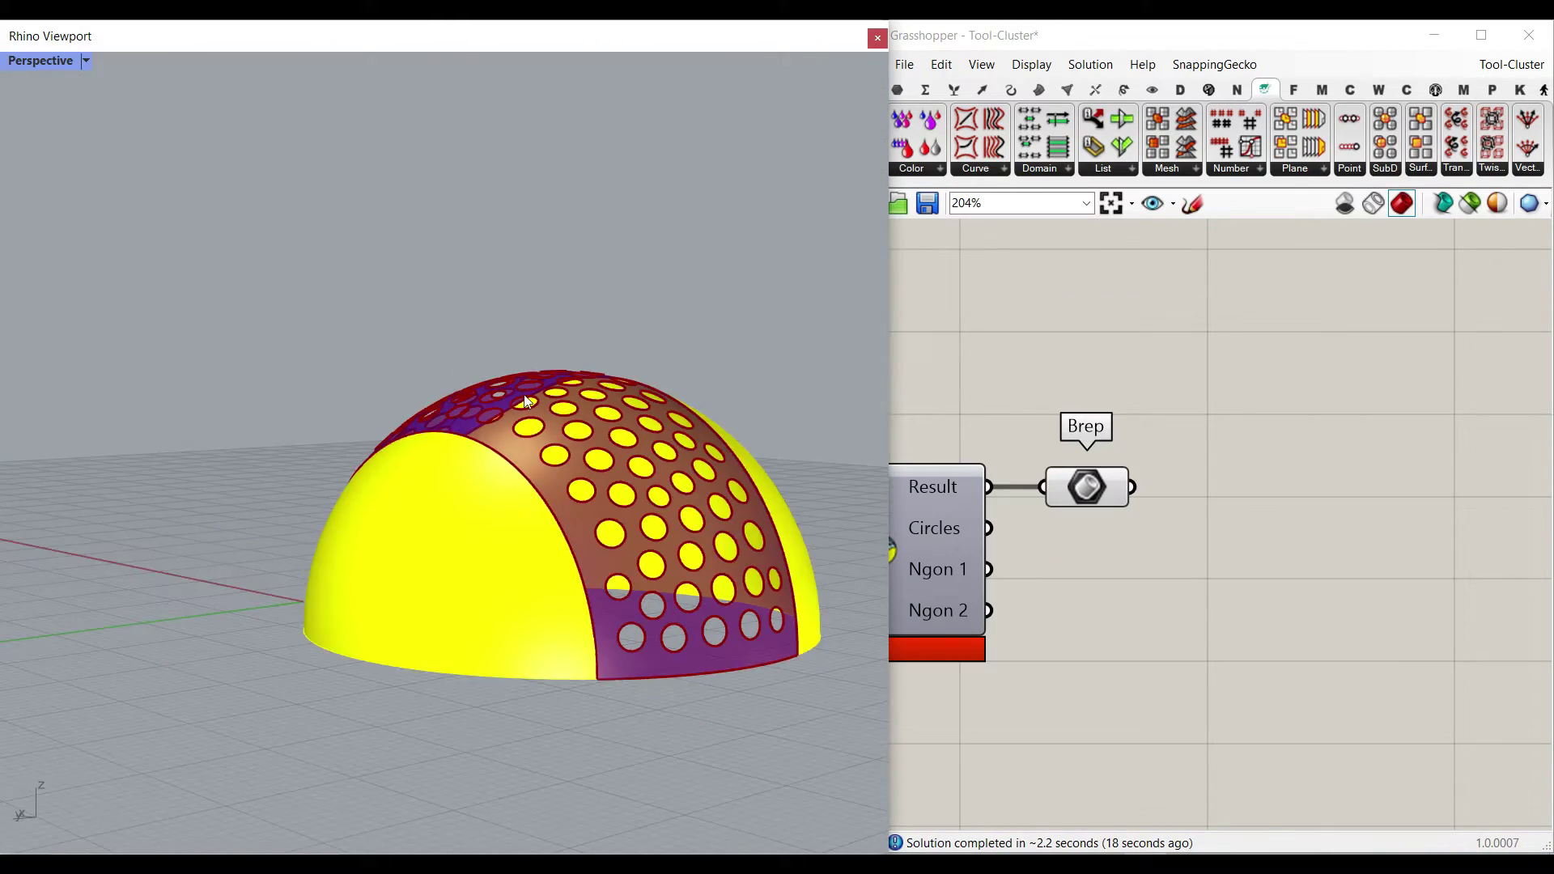
pyautogui.scroll(4, 694, 608)
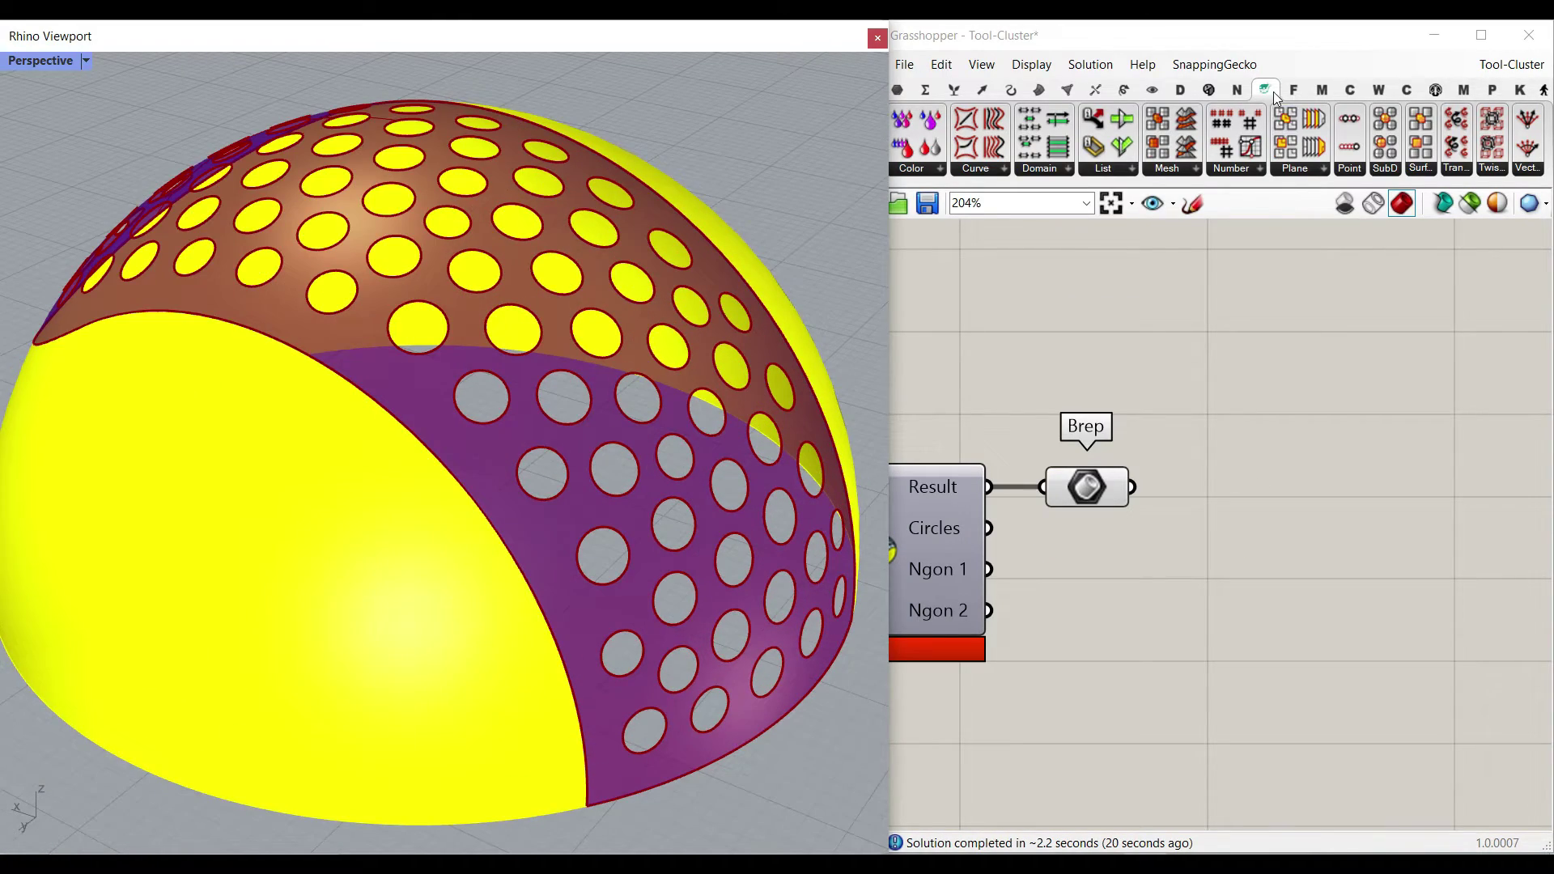
# Step: Add an Offset Surface component and connect the Result's Brep parameter to its Surface input
pyautogui.click(1418, 169)
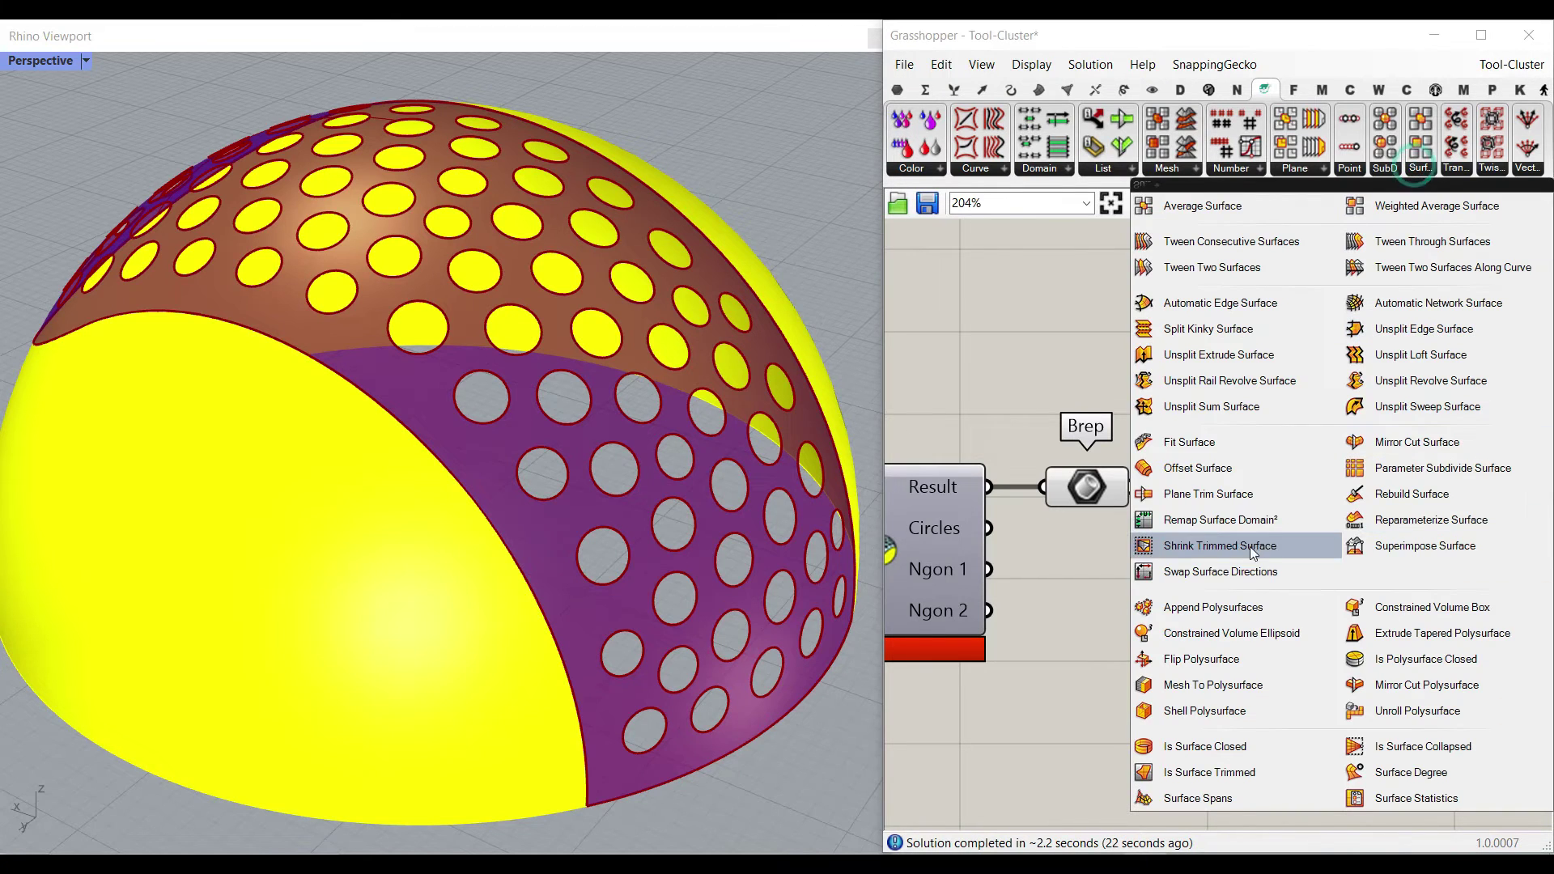
pyautogui.click(1226, 467)
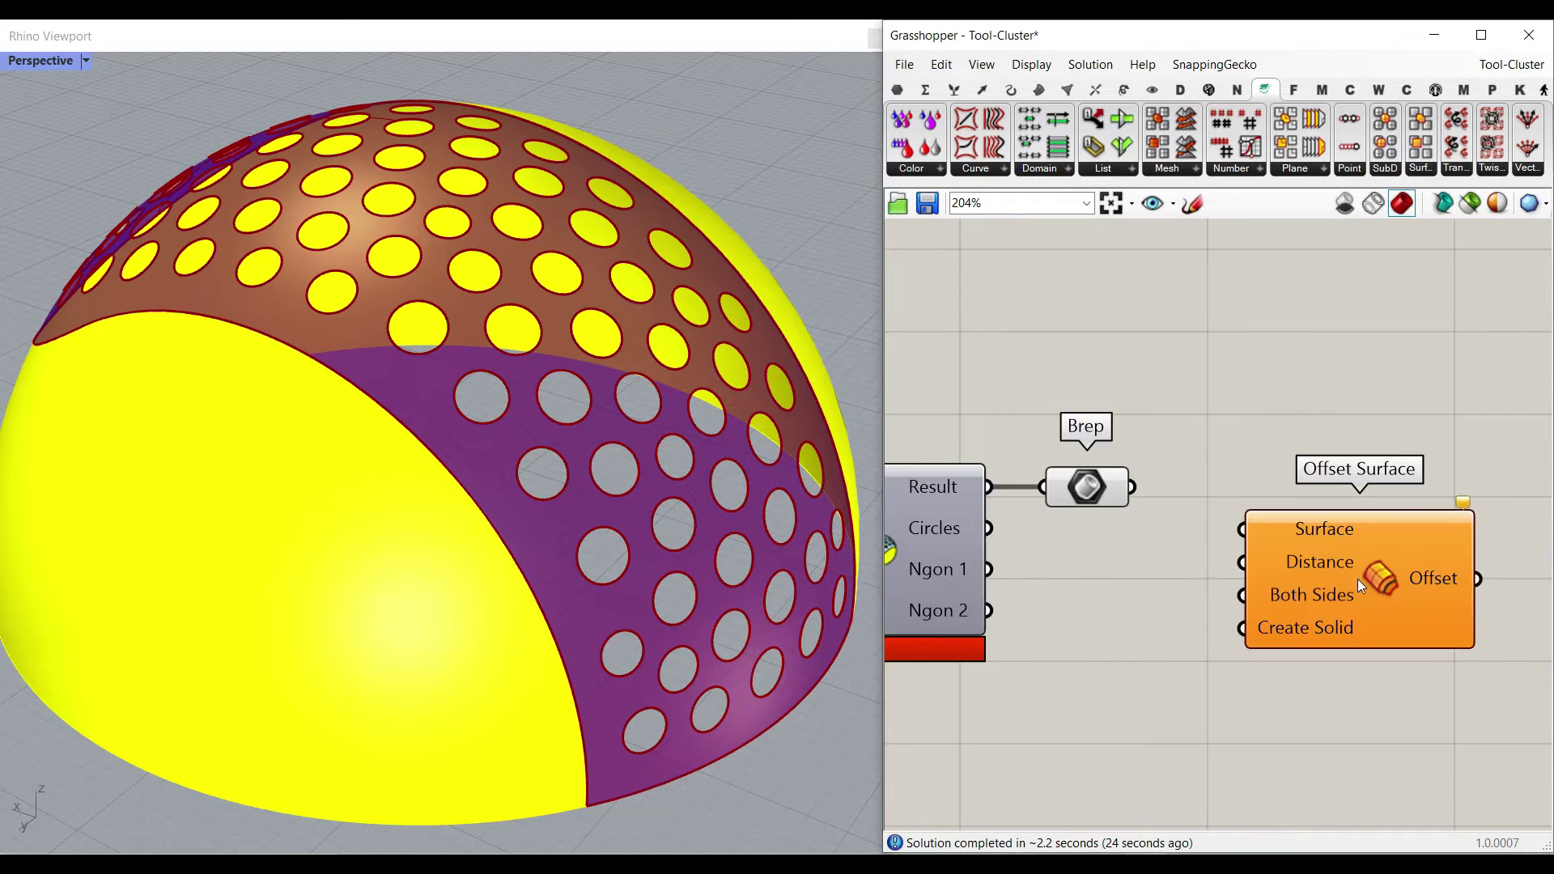
pyautogui.moveTo(1356, 576); pyautogui.dragTo(1293, 483, button='right')
pyautogui.scroll(2, 1087, 413)
pyautogui.moveTo(1055, 371); pyautogui.dragTo(1145, 451)
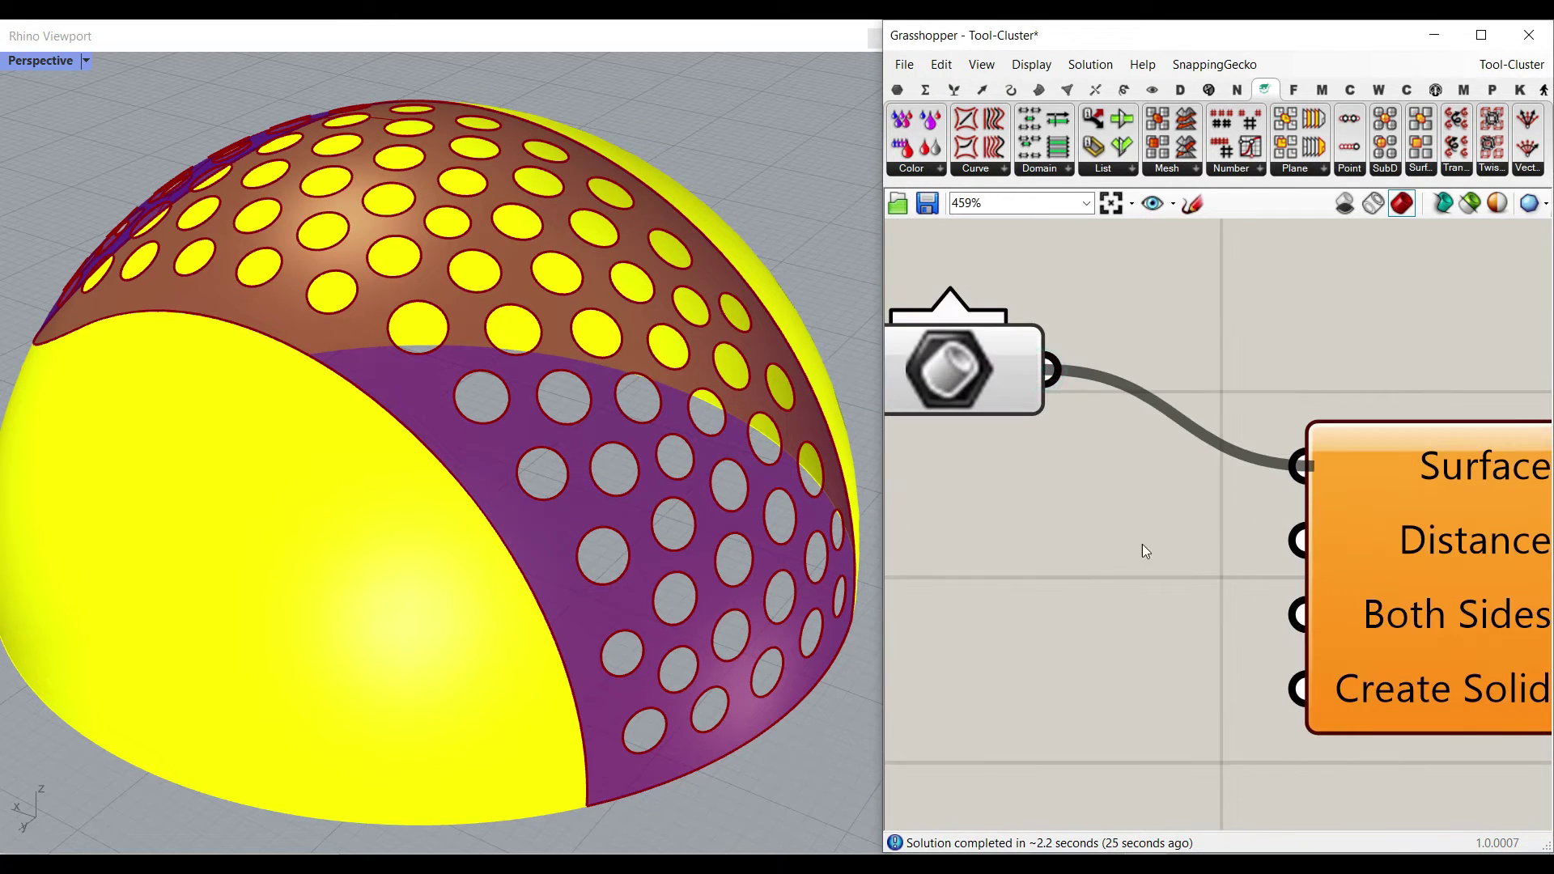
pyautogui.moveTo(1284, 588); pyautogui.dragTo(1406, 513, button='right')
pyautogui.scroll(-3, 1308, 513)
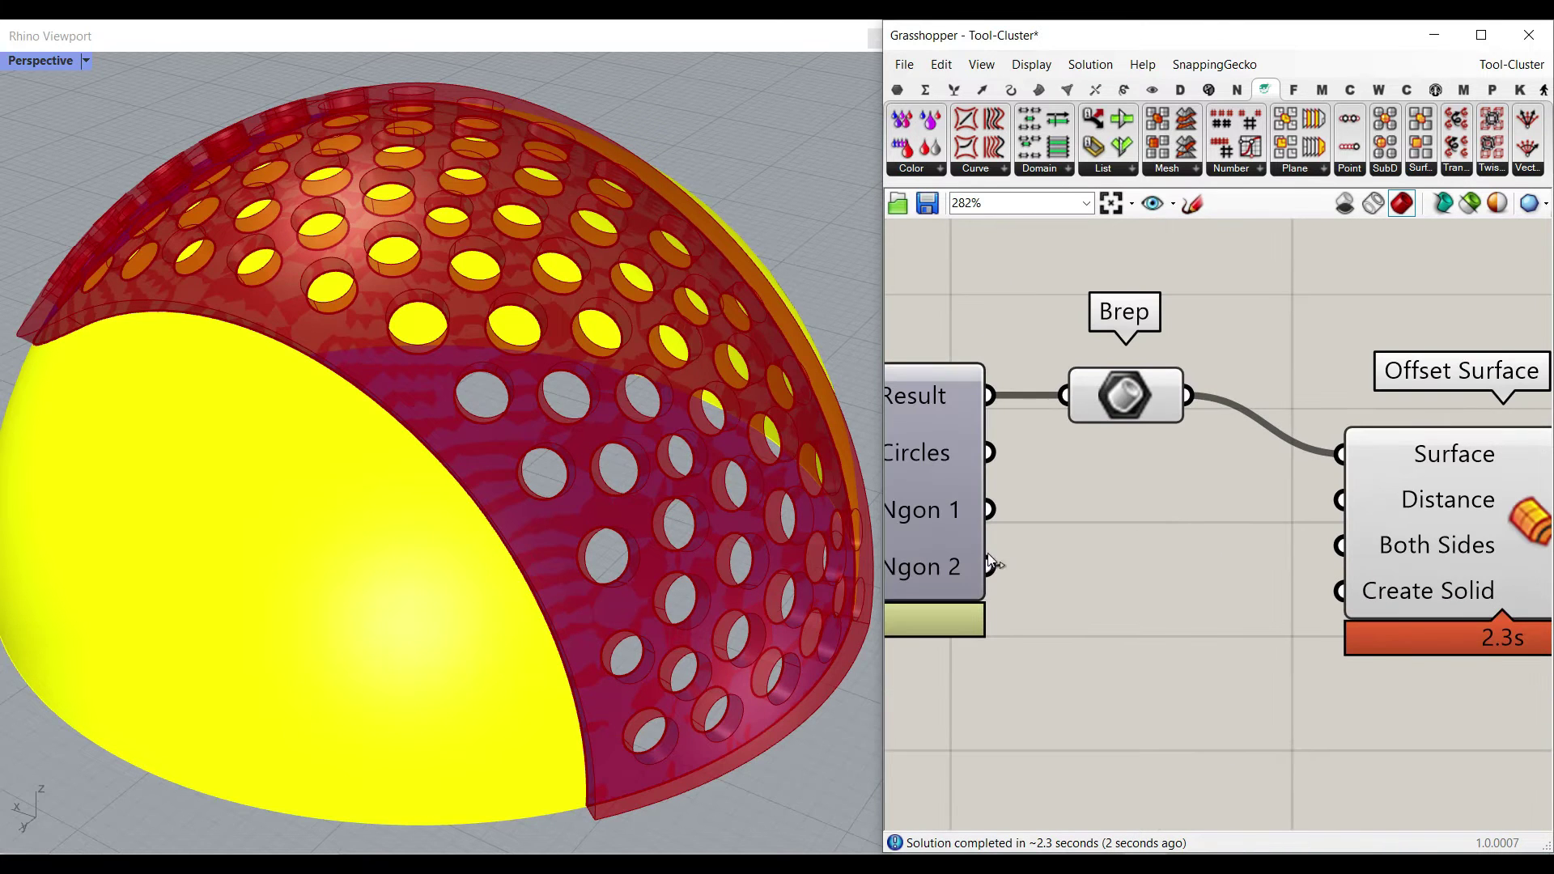
pyautogui.moveTo(566, 573); pyautogui.dragTo(648, 498, button='right')
# Step: Create a number slider with value 0.2 and place it below the Brep parameter, near Offset Surface
pyautogui.doubleClick(1128, 560)
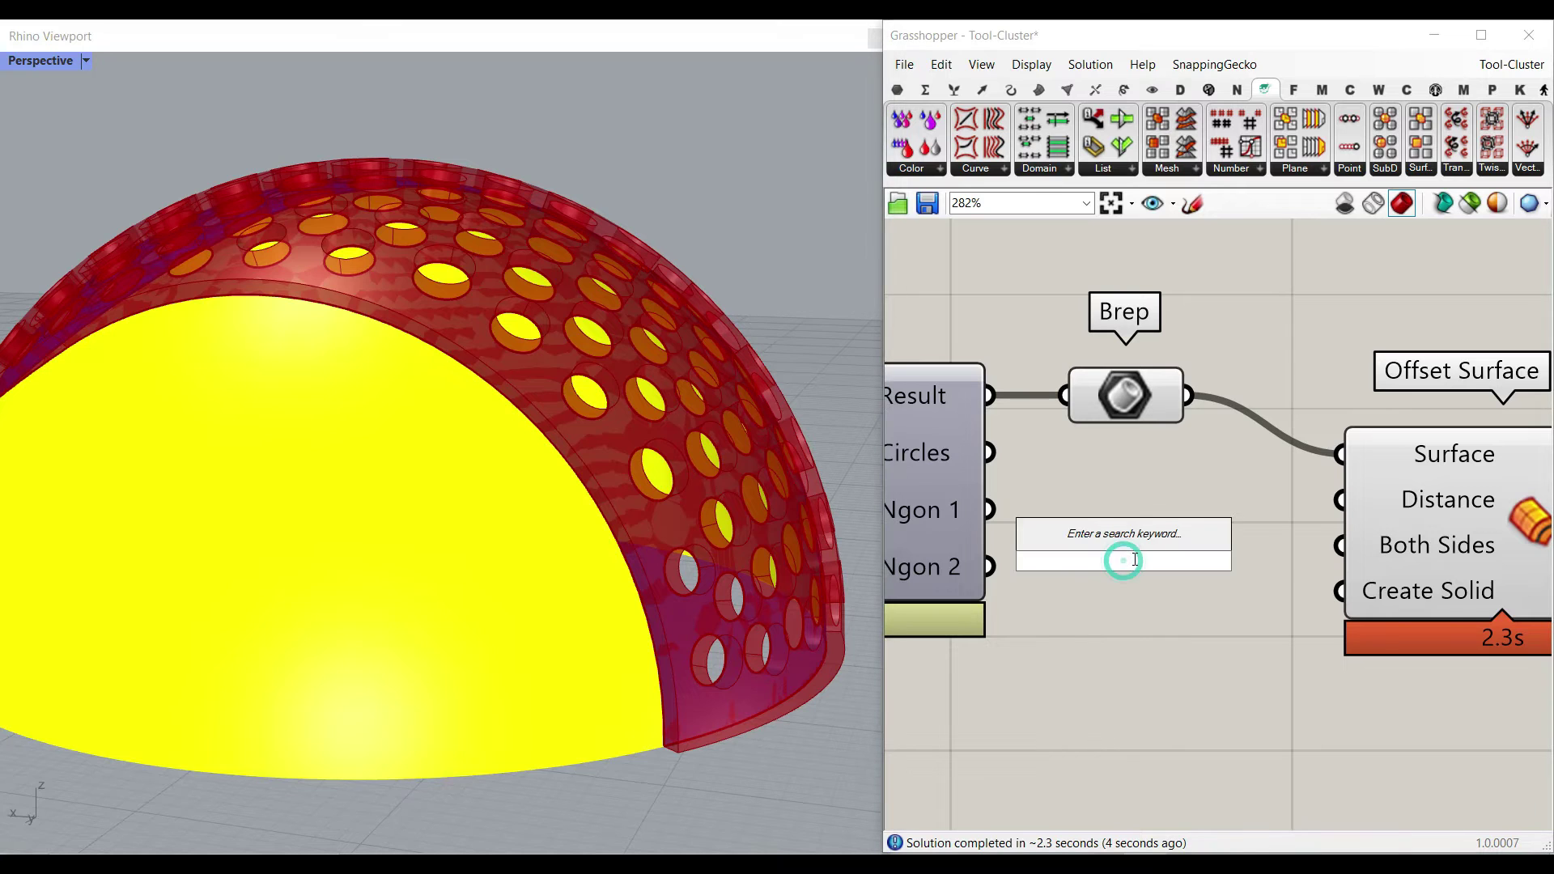
pyautogui.write('0.2')
pyautogui.press('Return')
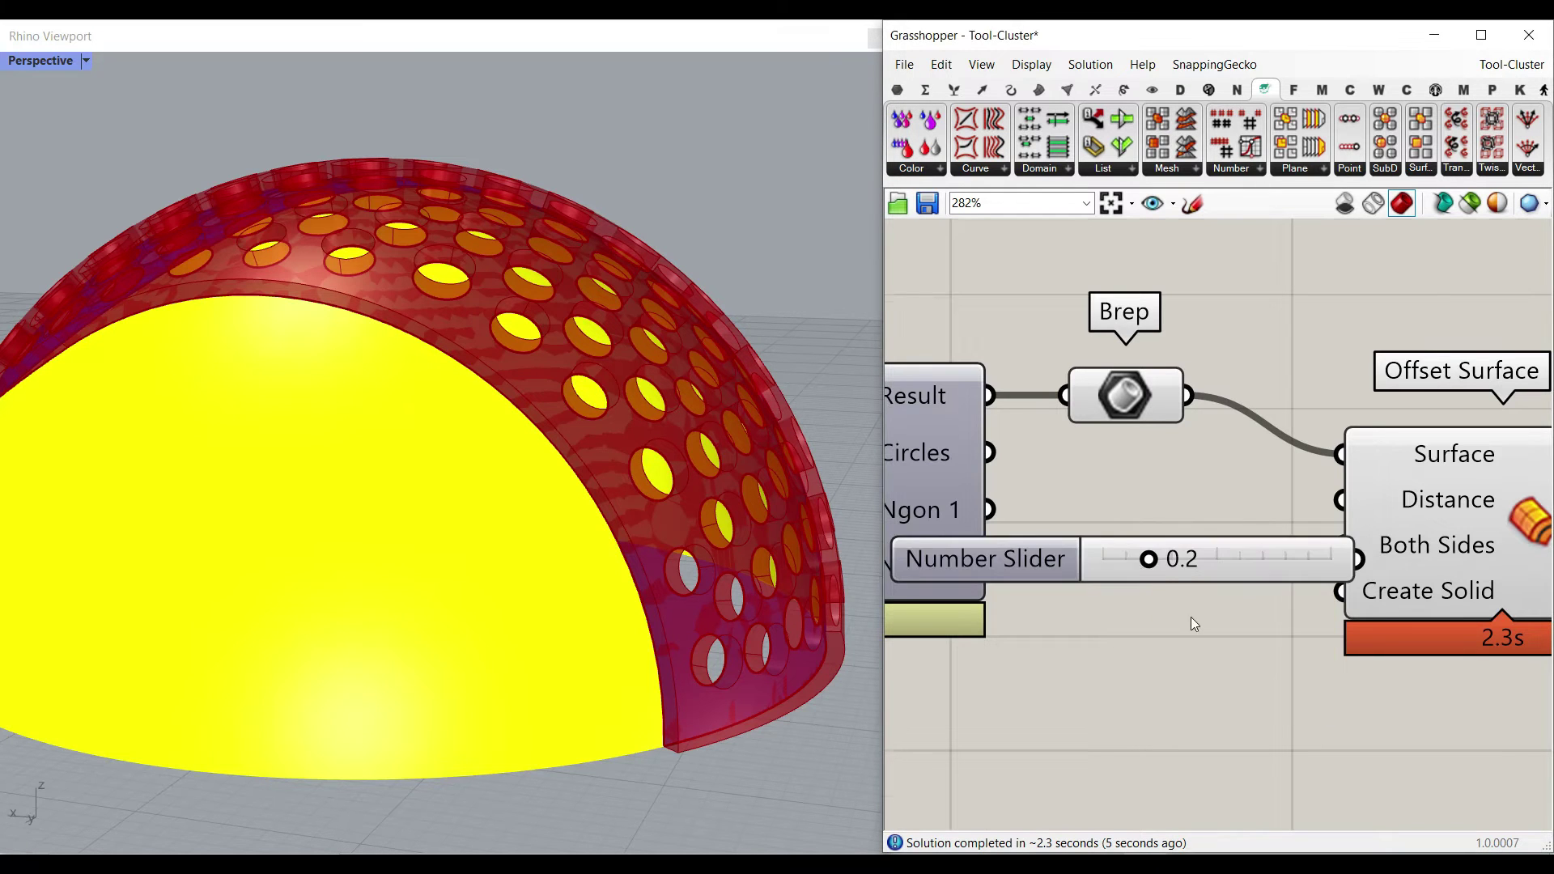
pyautogui.scroll(-3, 1192, 611)
pyautogui.moveTo(1230, 554); pyautogui.dragTo(1179, 569)
pyautogui.scroll(2, 1215, 531)
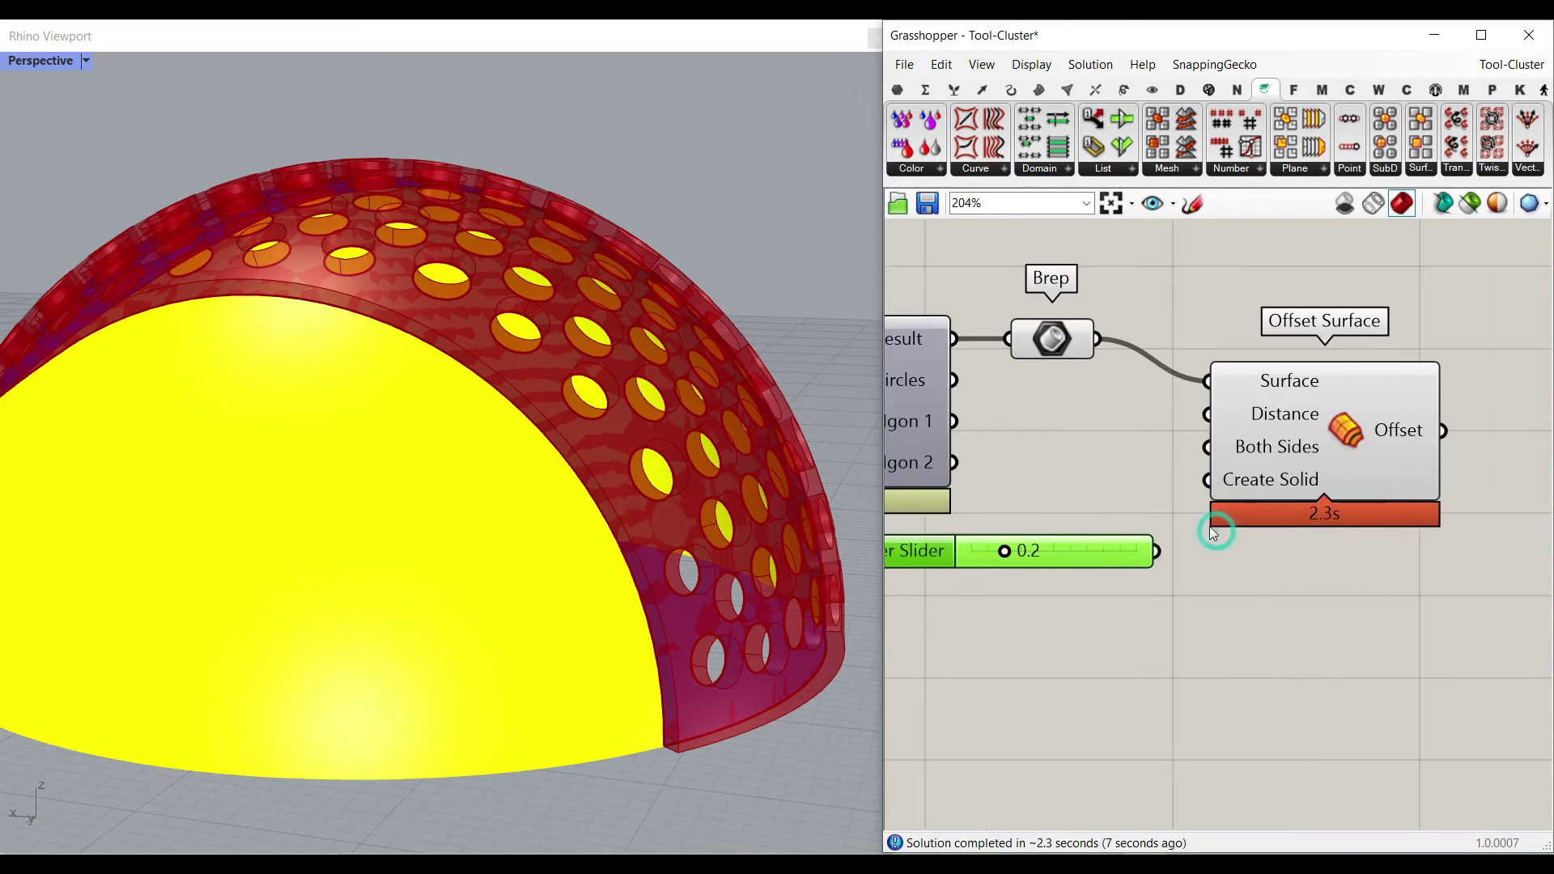
# Step: Disable the Offset Surface component and connect the 0.2 slider to its Distance and Both Sides inputs
pyautogui.rightClick(1335, 414)
pyautogui.click(1362, 470)
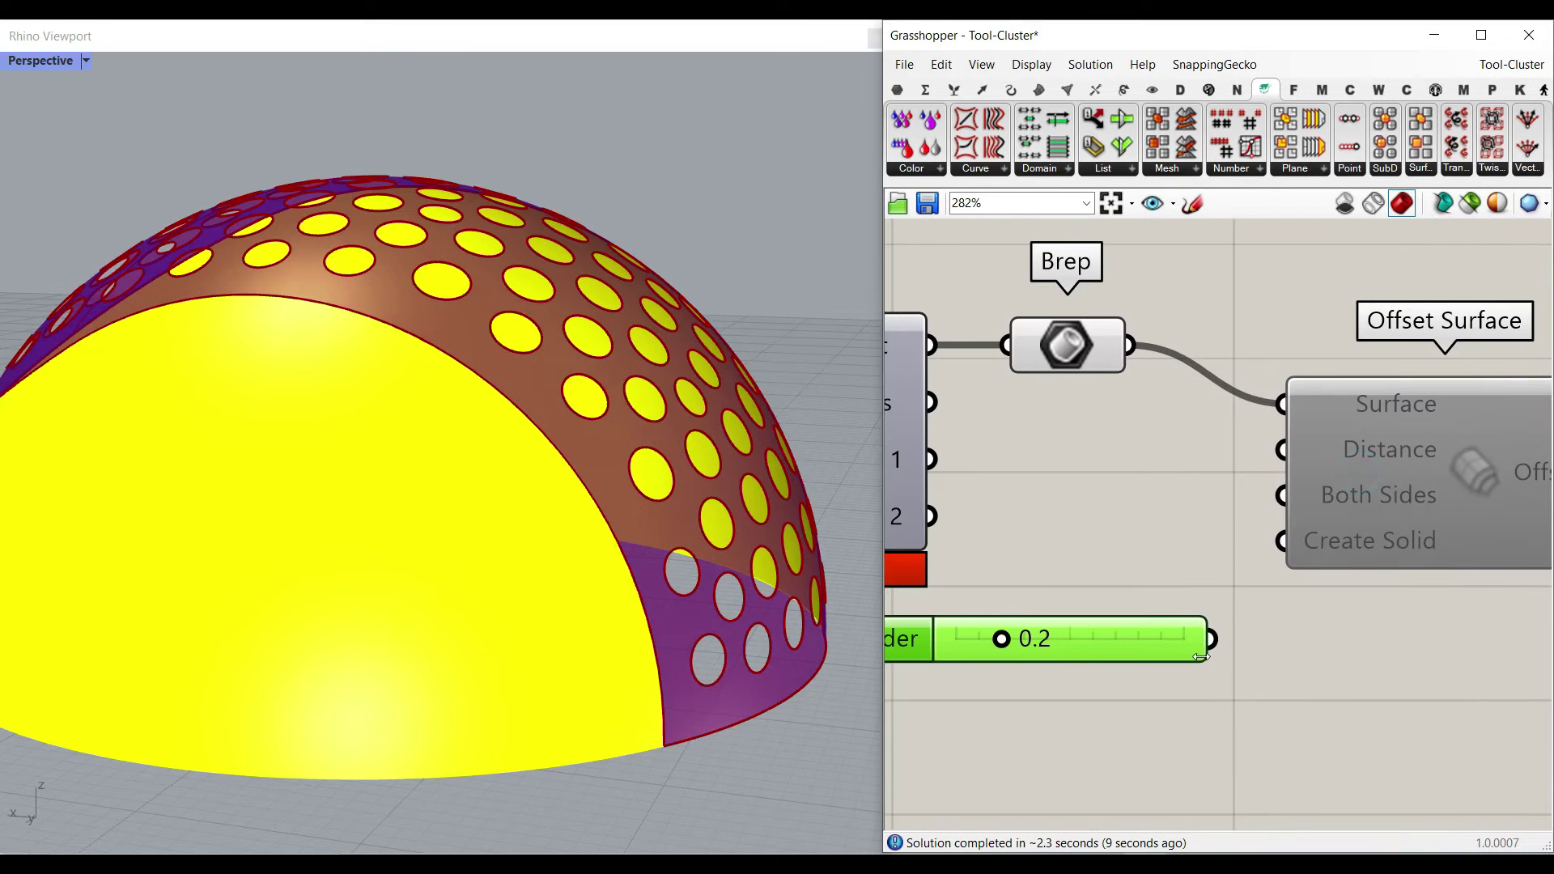
pyautogui.moveTo(1253, 493); pyautogui.dragTo(1259, 495)
pyautogui.moveTo(1377, 498); pyautogui.dragTo(1308, 494, button='right')
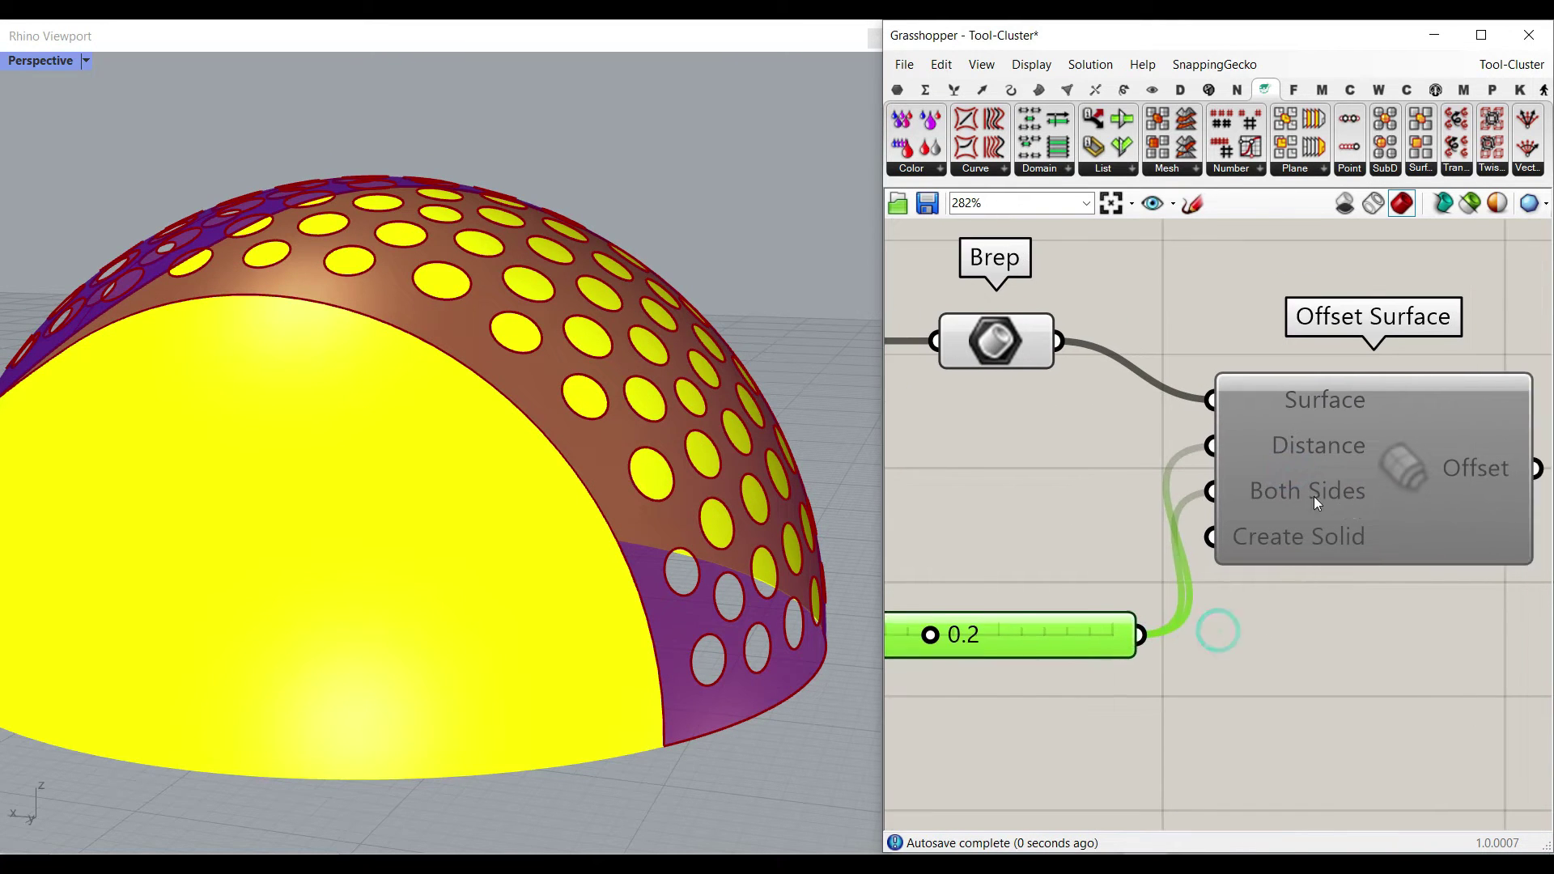
# Step: Apply the expression -x to Offset Surface's Distance input and x/2 to its Both Sides input
pyautogui.moveTo(1308, 492); pyautogui.dragTo(1400, 487)
pyautogui.scroll(2, 1443, 476)
pyautogui.rightClick(1388, 437)
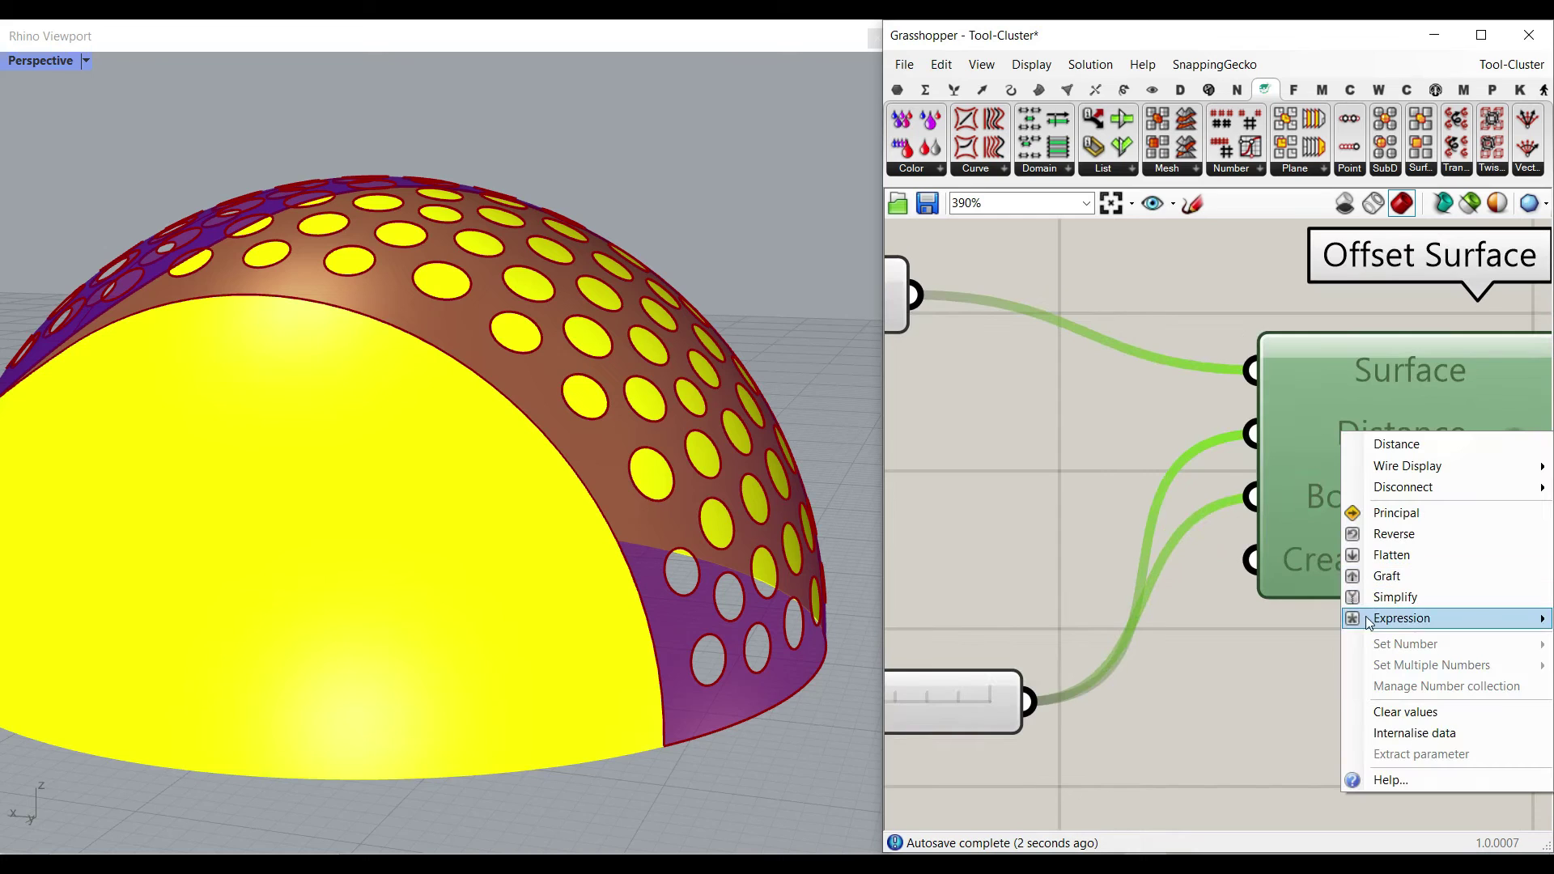
pyautogui.moveTo(1400, 617)
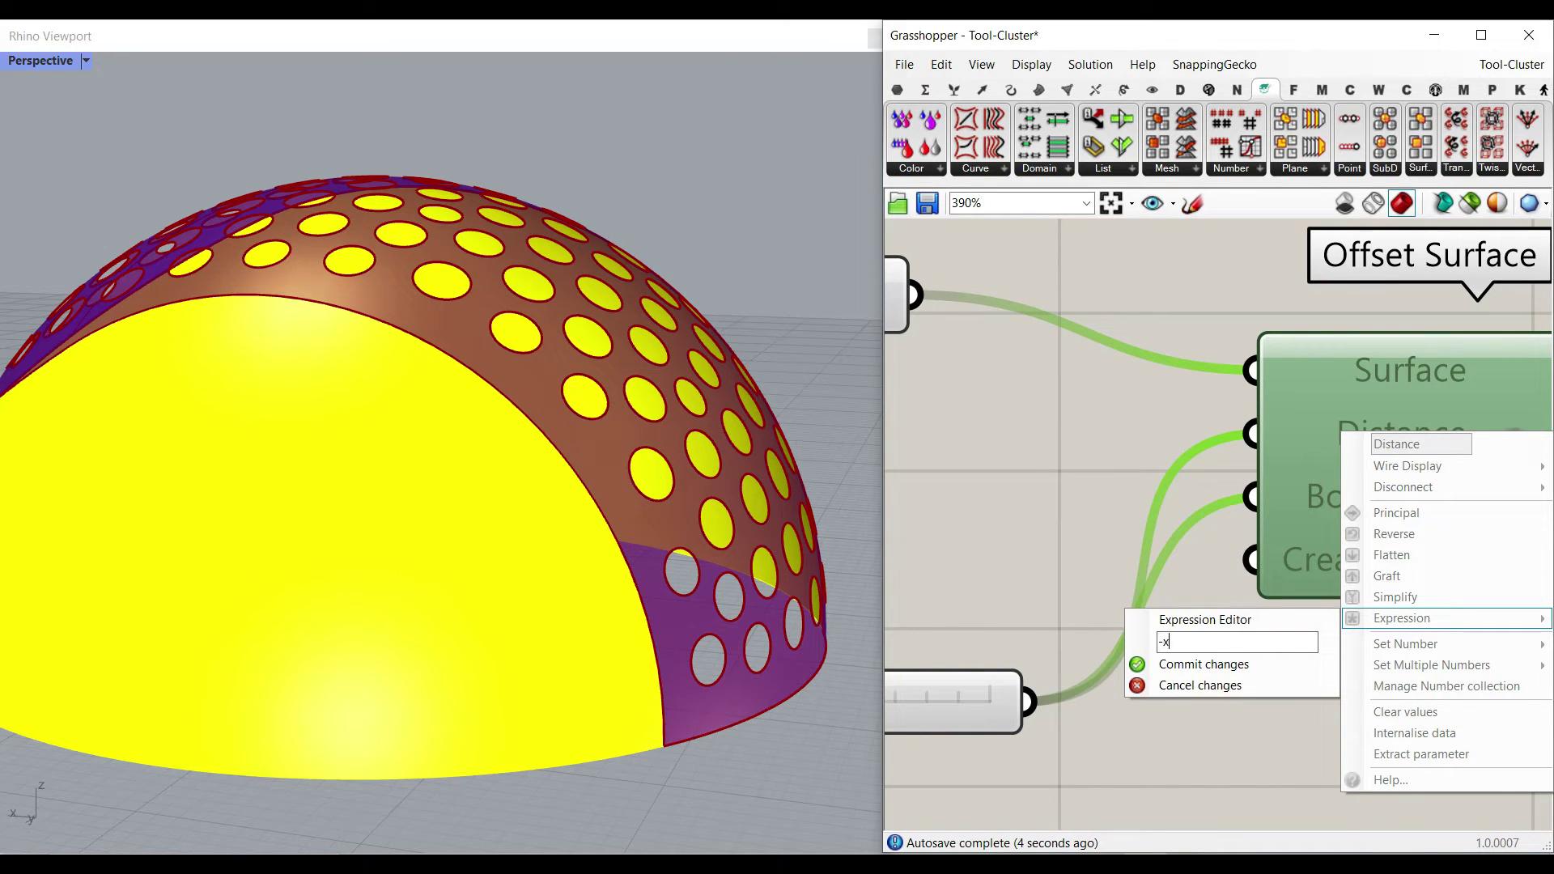
pyautogui.click(1242, 664)
pyautogui.rightClick(1337, 495)
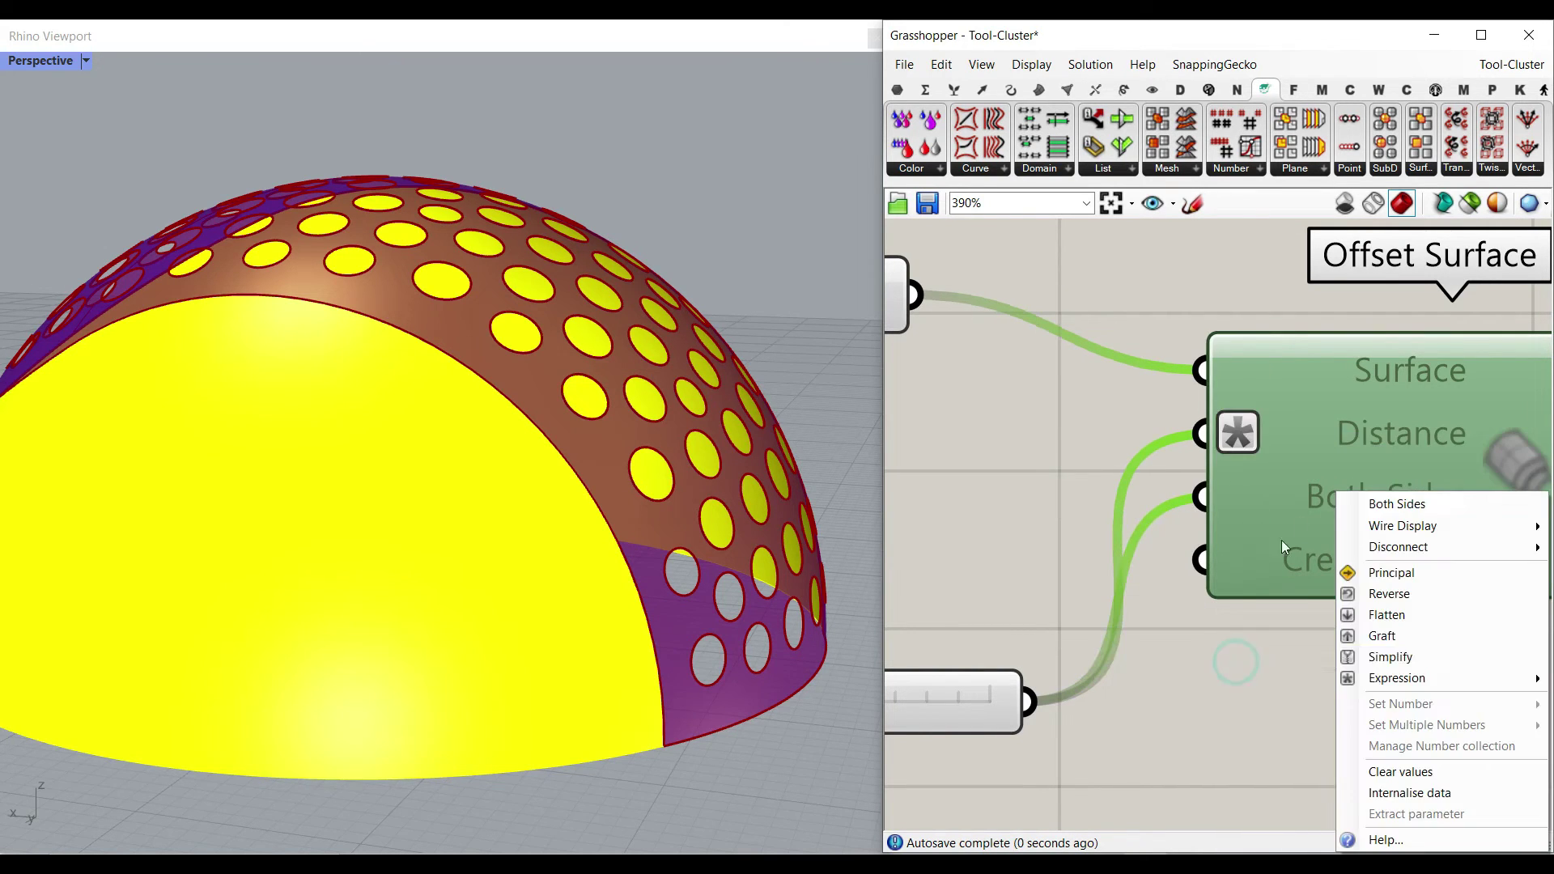
pyautogui.moveTo(1397, 678)
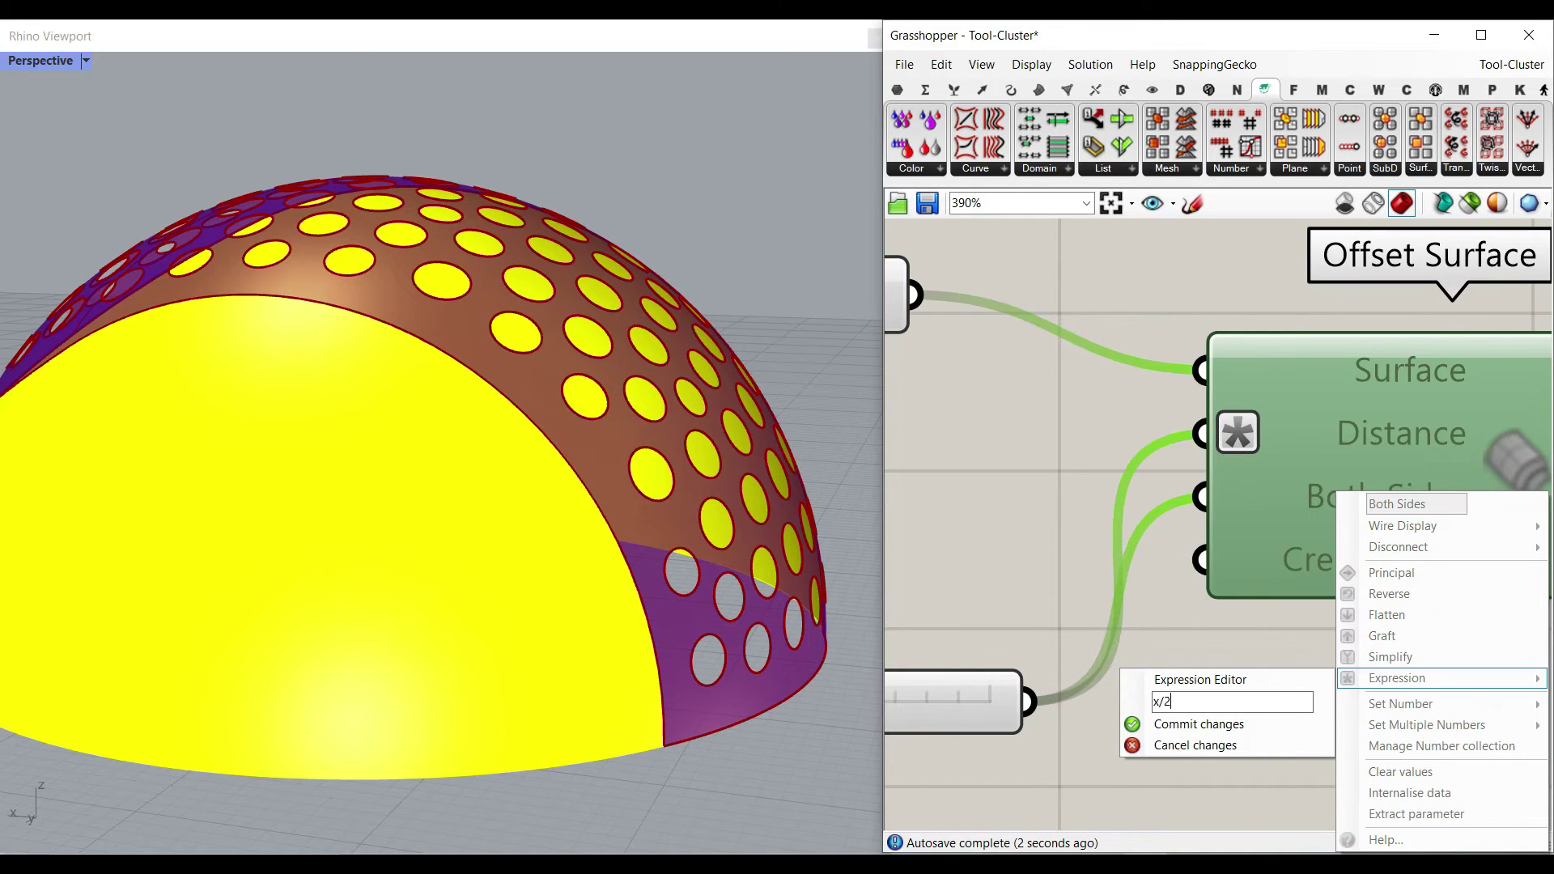
pyautogui.click(1237, 726)
# Step: Enable the Offset Surface component to thicken the perforated dome surface
pyautogui.moveTo(979, 562); pyautogui.dragTo(1338, 500, button='right')
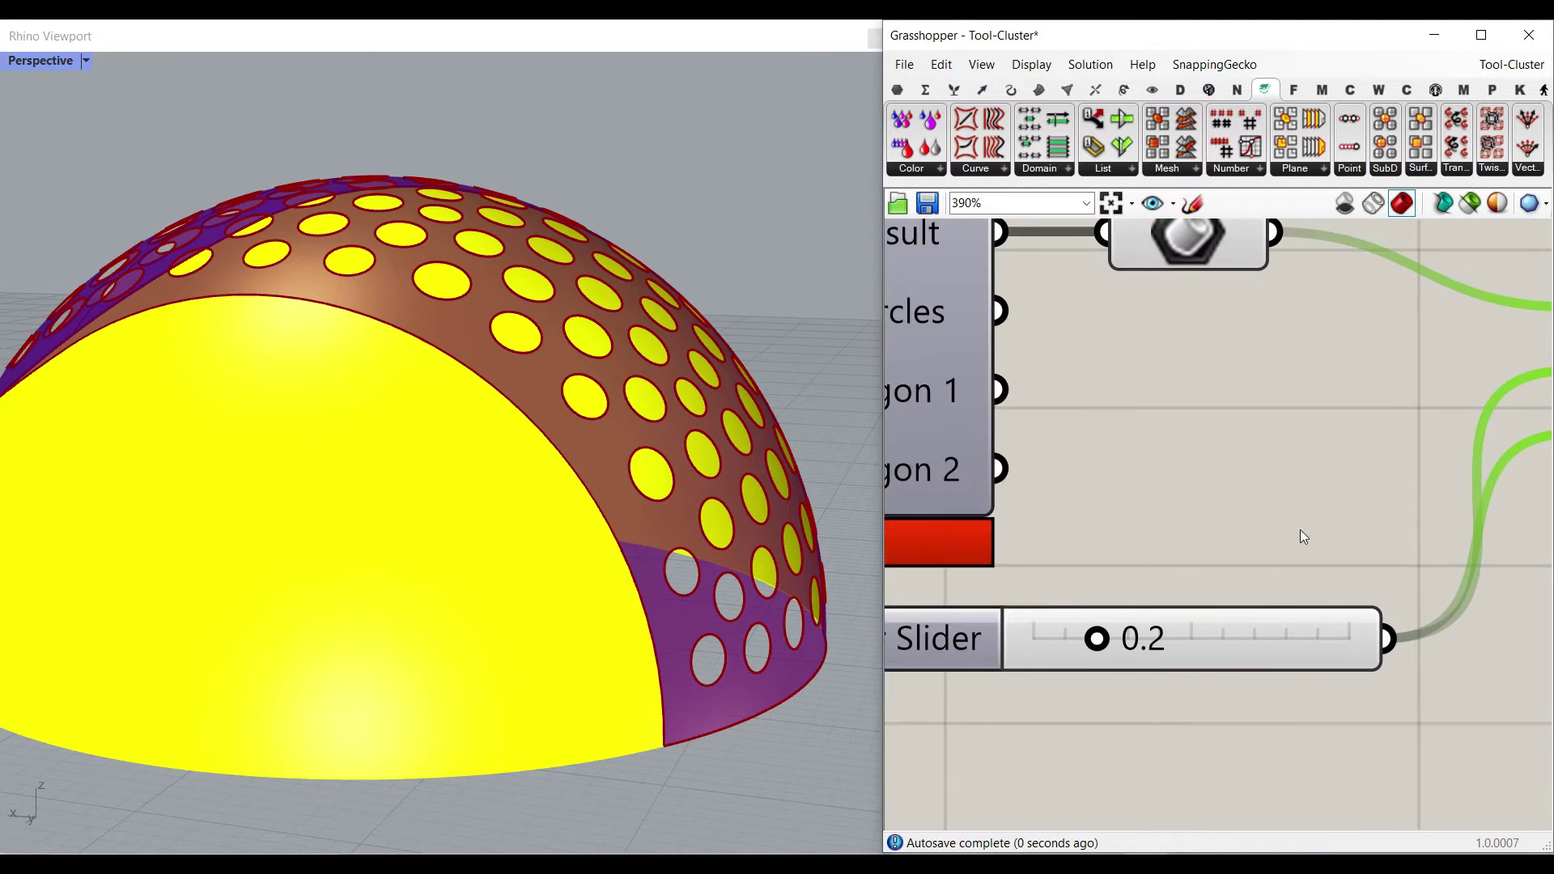
pyautogui.scroll(-7, 1257, 606)
pyautogui.scroll(6, 1315, 519)
pyautogui.moveTo(1110, 433); pyautogui.dragTo(913, 377, button='right')
pyautogui.rightClick(1448, 481)
pyautogui.click(1406, 539)
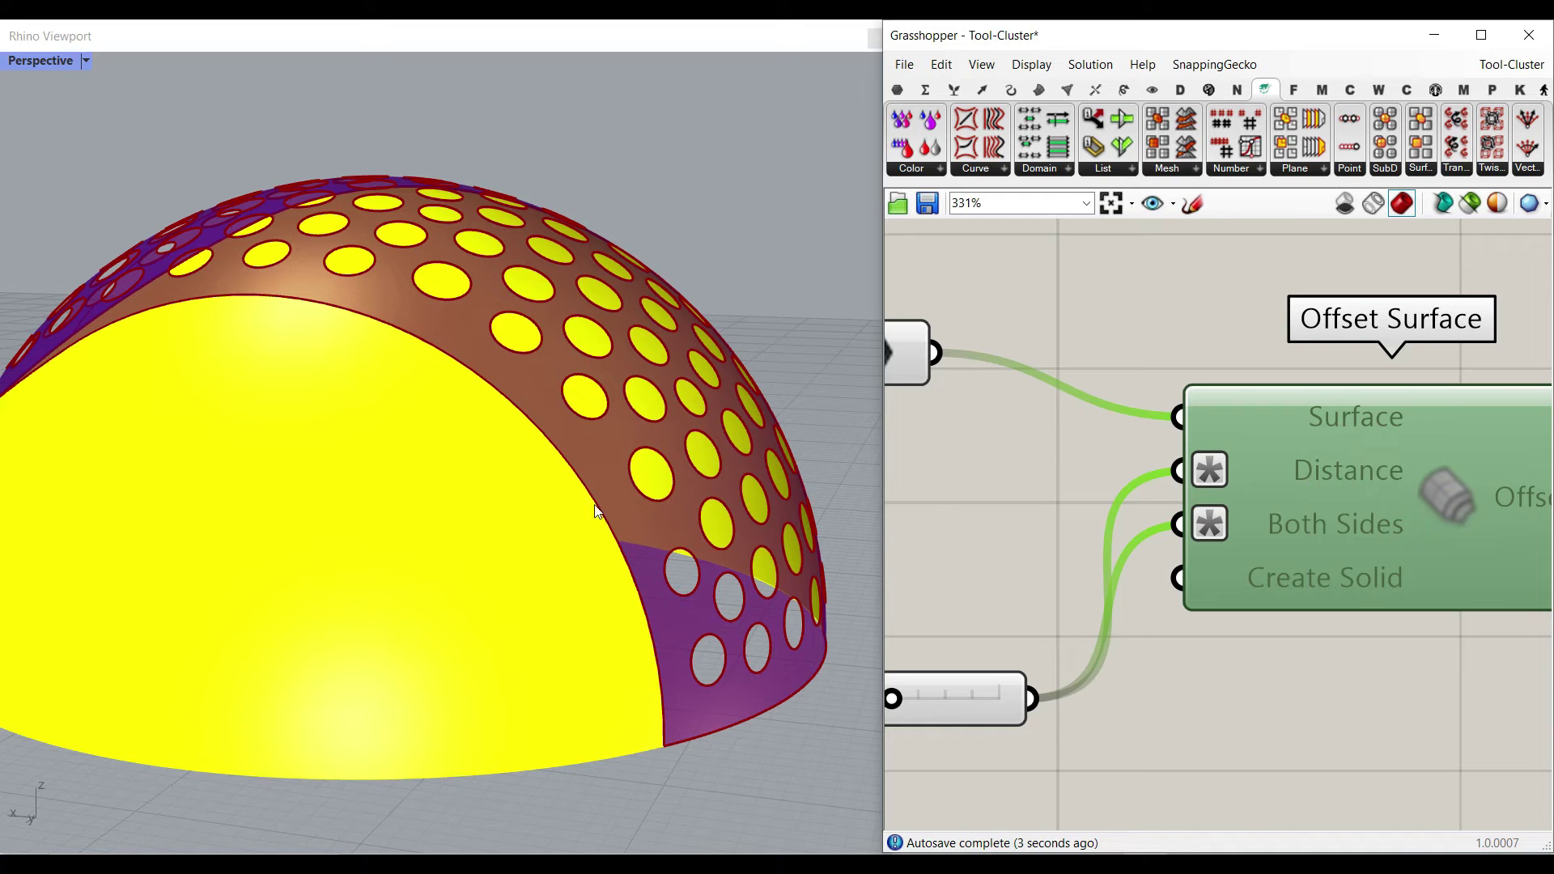
pyautogui.moveTo(1334, 592); pyautogui.dragTo(1171, 521, button='right')
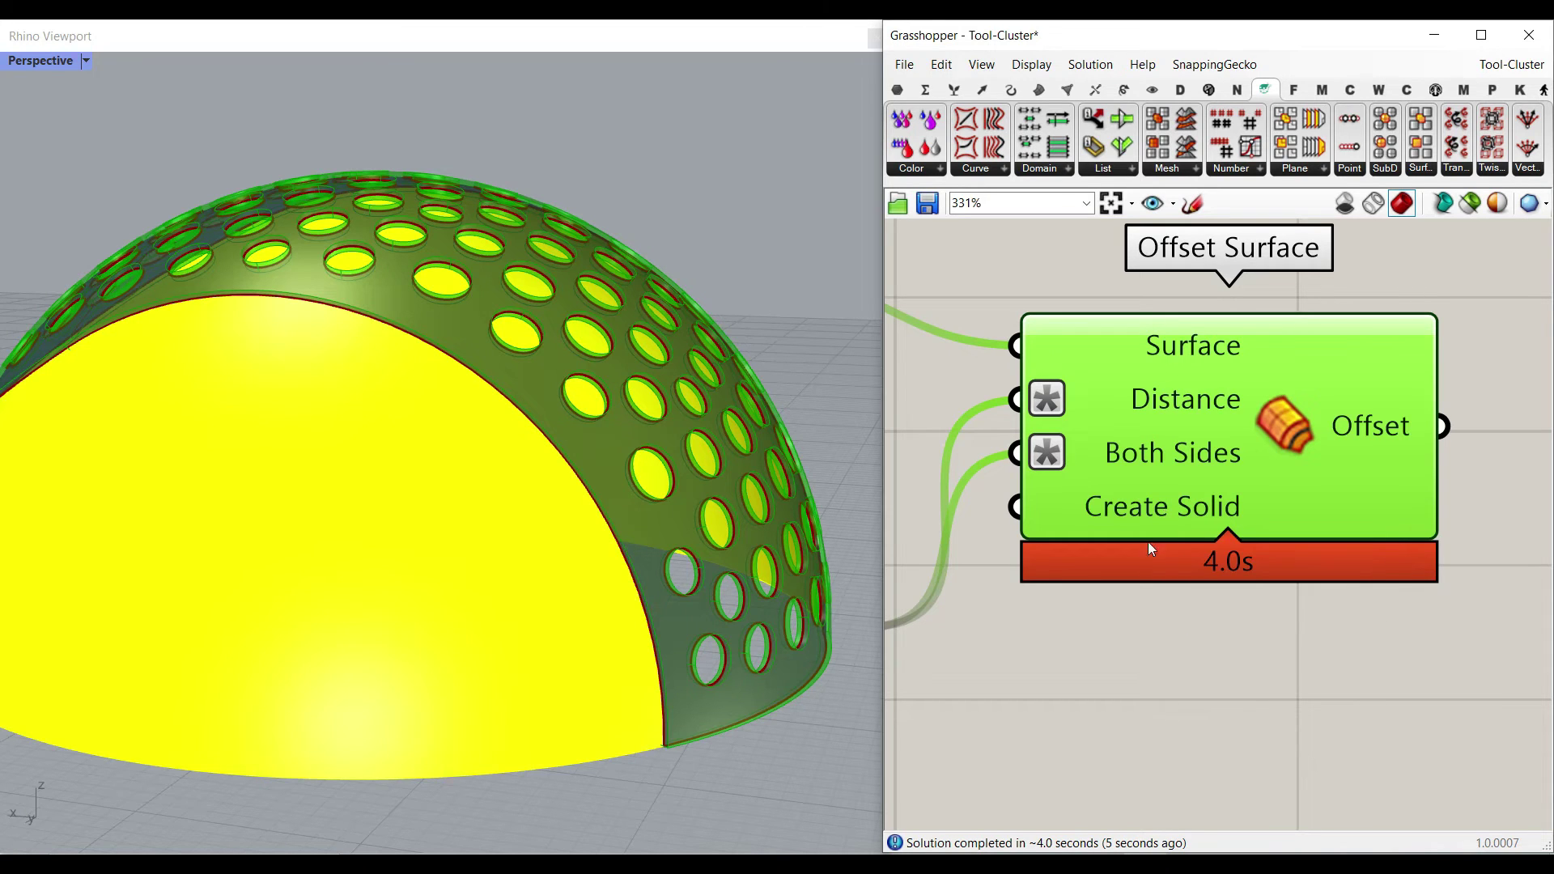
pyautogui.scroll(5, 507, 400)
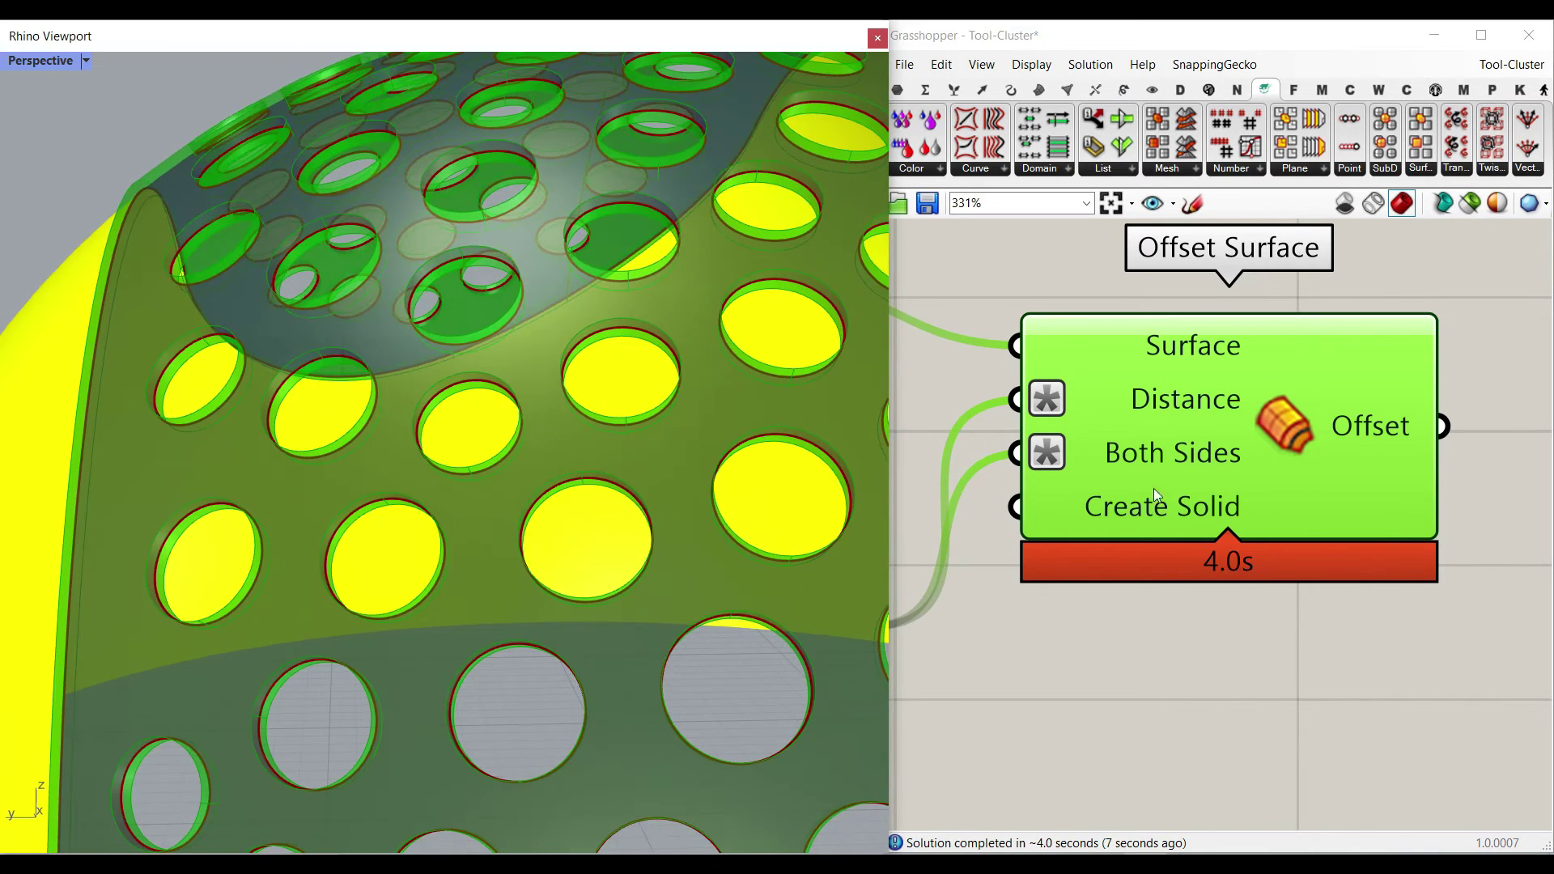
# Step: Bake the Offset Surface result into the Rhino document
pyautogui.rightClick(1365, 437)
pyautogui.click(1408, 505)
pyautogui.click(1387, 645)
# Step: Move the baked perforated shell away from the dome preview to an empty area and deselect it
pyautogui.scroll(-3, 492, 482)
pyautogui.scroll(-5, 494, 482)
pyautogui.scroll(4, 510, 458)
pyautogui.moveTo(503, 493); pyautogui.dragTo(485, 413, button='right')
pyautogui.scroll(5, 257, 358)
pyautogui.scroll(-6, 374, 360)
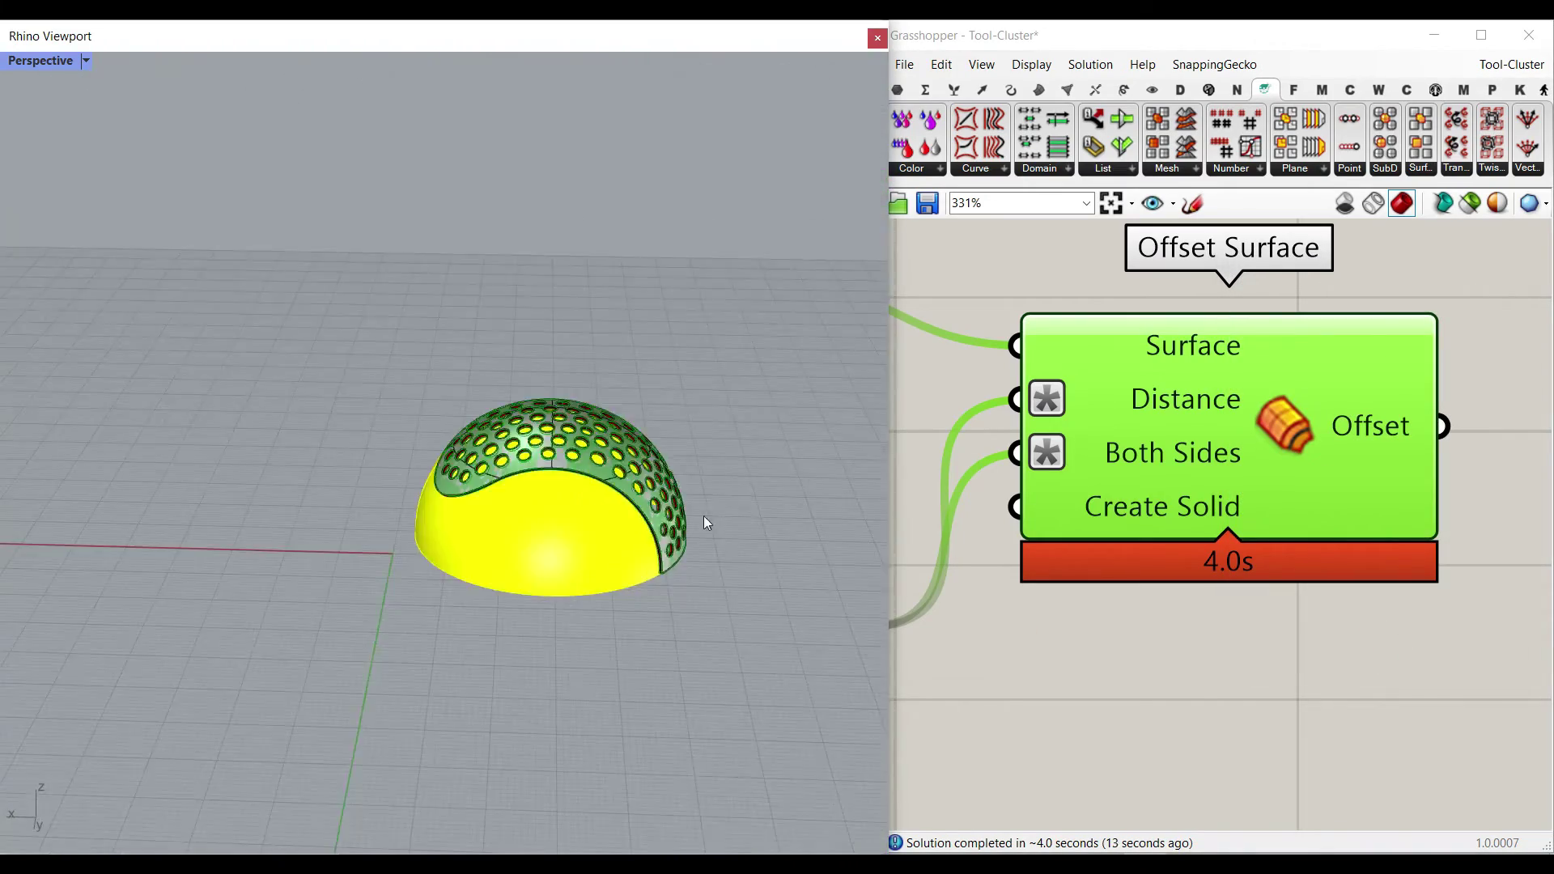
pyautogui.moveTo(574, 481); pyautogui.dragTo(321, 415)
pyautogui.press('Escape')
# Step: Examine the baked perforated shell beside the dome preview, up close and from a distance
pyautogui.scroll(5, 316, 416)
pyautogui.moveTo(315, 416); pyautogui.dragTo(575, 558, button='right')
pyautogui.scroll(-5, 405, 388)
pyautogui.scroll(4, 375, 472)
pyautogui.scroll(4, 534, 502)
pyautogui.scroll(-6, 574, 559)
pyautogui.scroll(5, 607, 434)
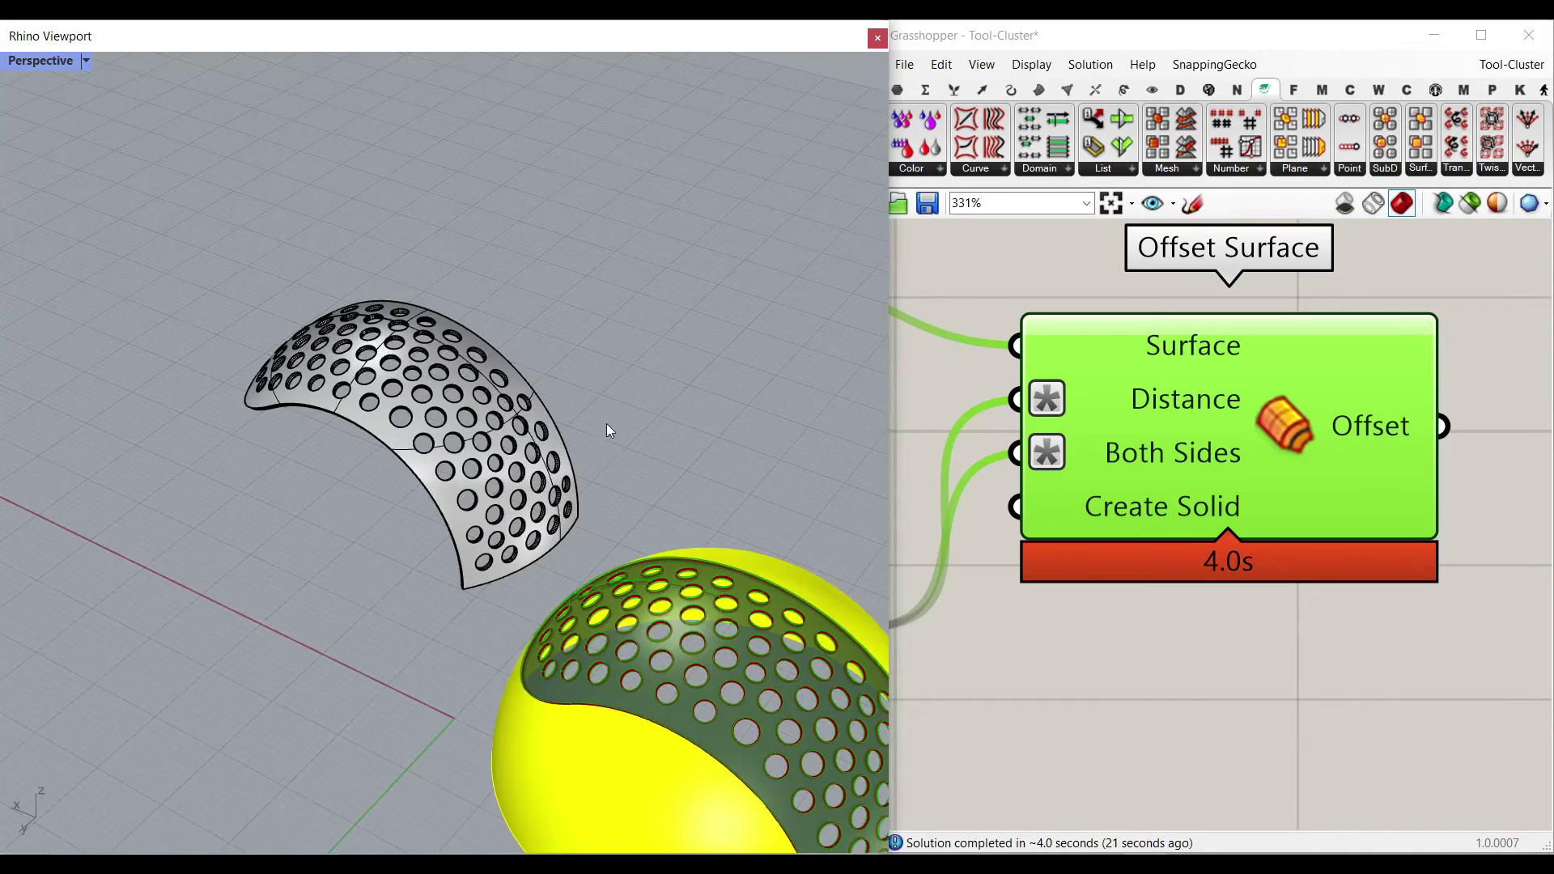
# Step: Delete the Offset Surface component together with its 0.2 number slider
pyautogui.moveTo(1246, 509); pyautogui.dragTo(1350, 554, button='right')
pyautogui.scroll(-3, 1344, 556)
pyautogui.moveTo(1380, 612); pyautogui.dragTo(1450, 615, button='right')
pyautogui.moveTo(1448, 658); pyautogui.dragTo(1157, 396)
pyautogui.press('Delete')
# Step: Open the Circles on Brep cluster for editing and look over its internal definition
pyautogui.moveTo(1149, 461); pyautogui.dragTo(1377, 427, button='right')
pyautogui.click(1187, 445)
pyautogui.doubleClick(1211, 499)
pyautogui.scroll(-12, 1211, 499)
pyautogui.moveTo(1211, 499); pyautogui.dragTo(1317, 520, button='right')
pyautogui.scroll(6, 1316, 519)
pyautogui.scroll(6, 639, 631)
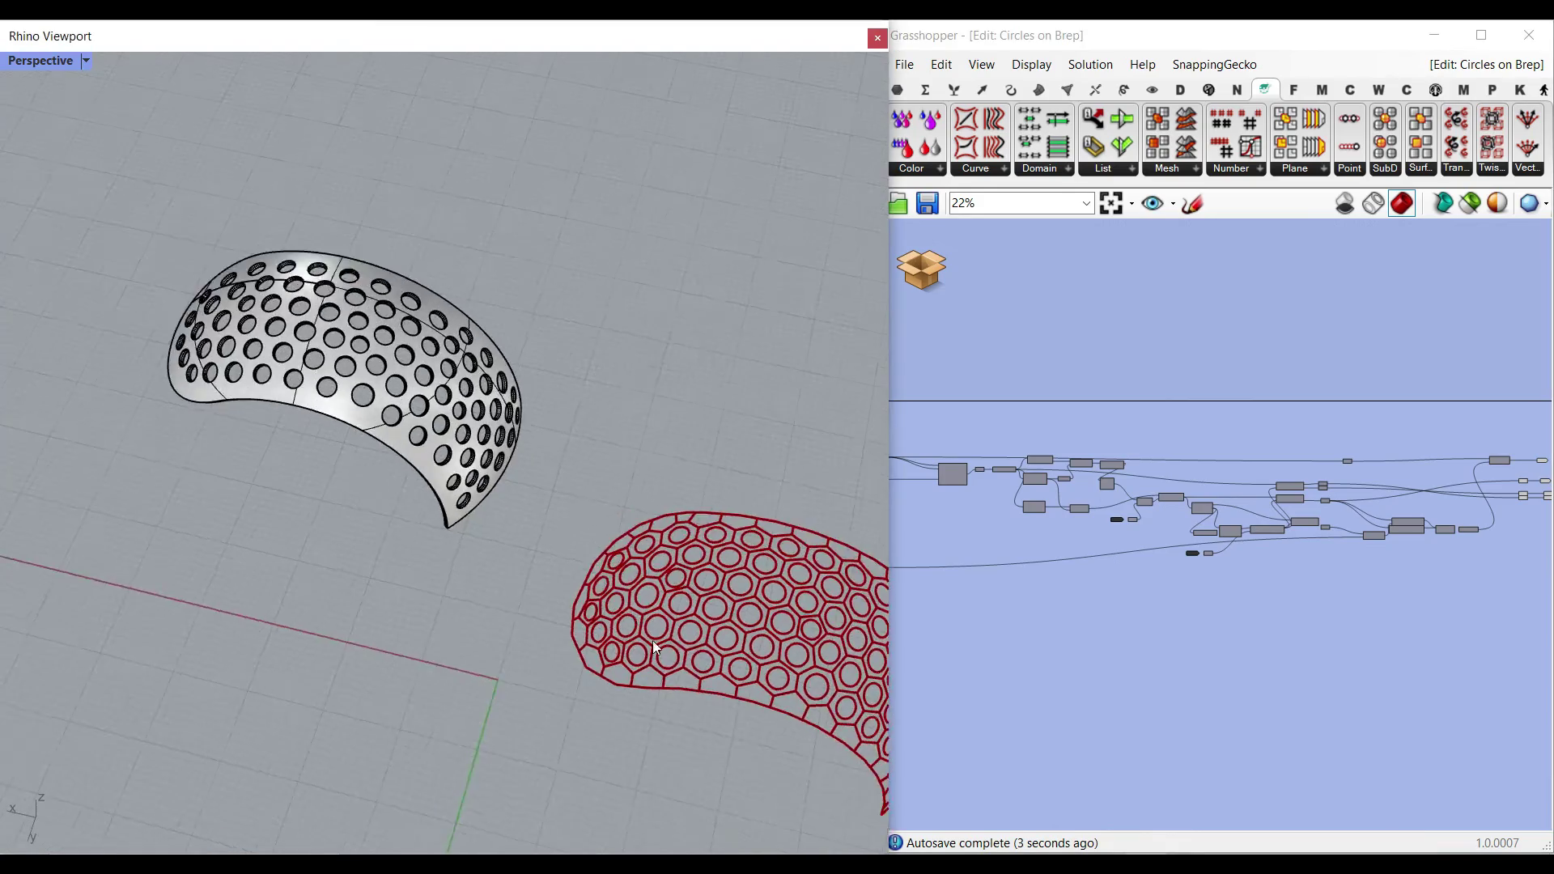
# Step: Compare the cluster's hexagon and circle curves with the baked shell, and inspect the thickness of its holes up close
pyautogui.moveTo(650, 483); pyautogui.dragTo(428, 335, button='right')
pyautogui.scroll(-6, 450, 634)
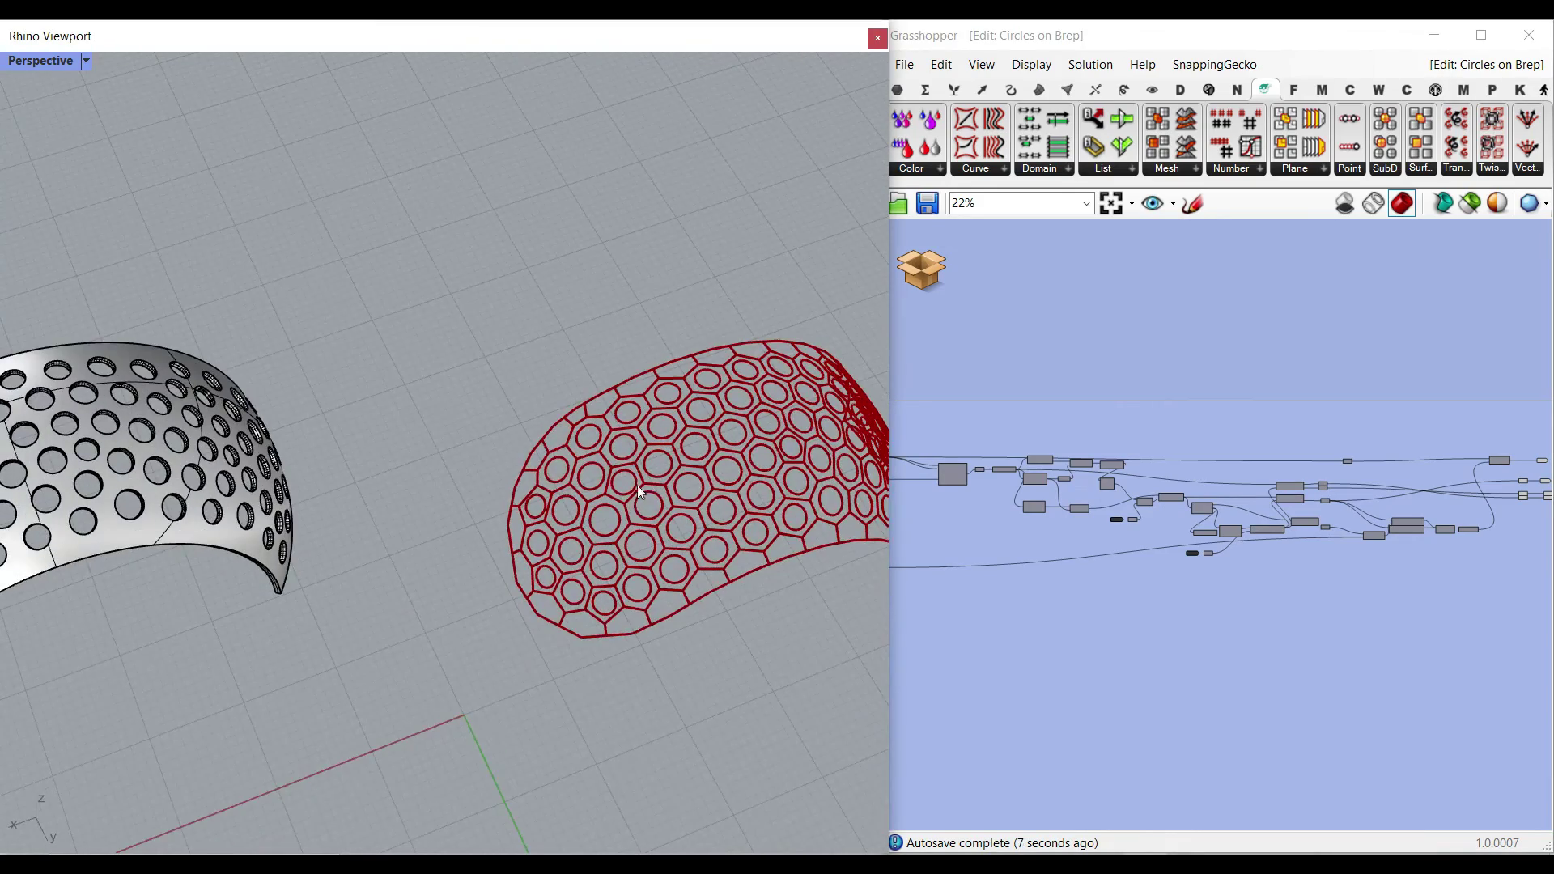
pyautogui.scroll(8, 296, 474)
pyautogui.moveTo(299, 518); pyautogui.dragTo(210, 541, button='right')
pyautogui.scroll(5, 214, 548)
pyautogui.scroll(-5, 319, 479)
pyautogui.scroll(5, 509, 340)
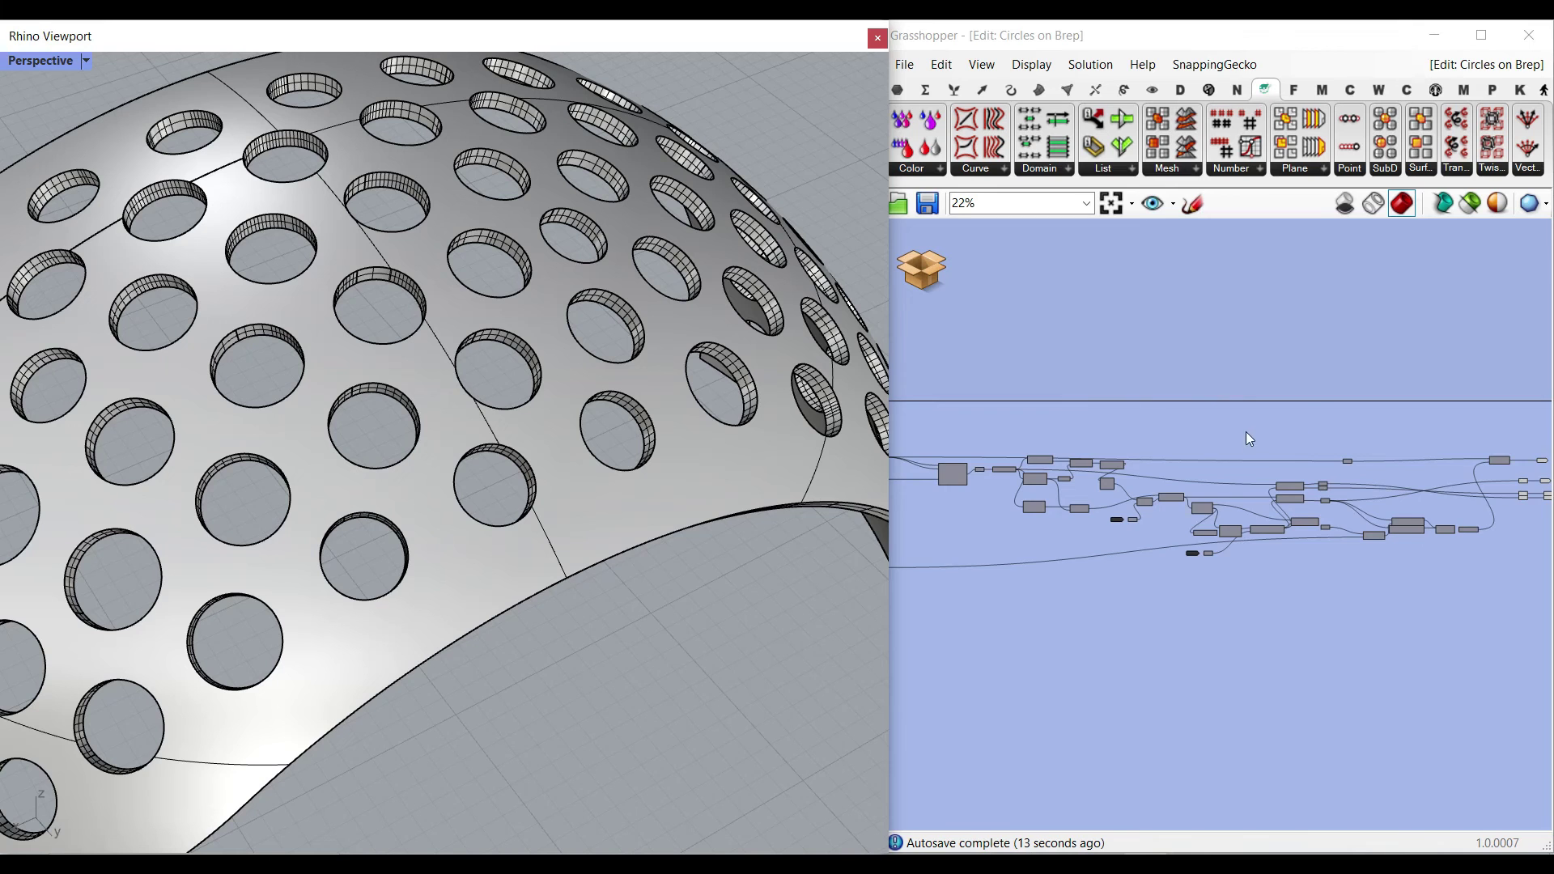
# Step: Leave the cluster and return to the main definition, then select the baked perforated shell in the viewport
pyautogui.click(923, 270)
pyautogui.click(939, 314)
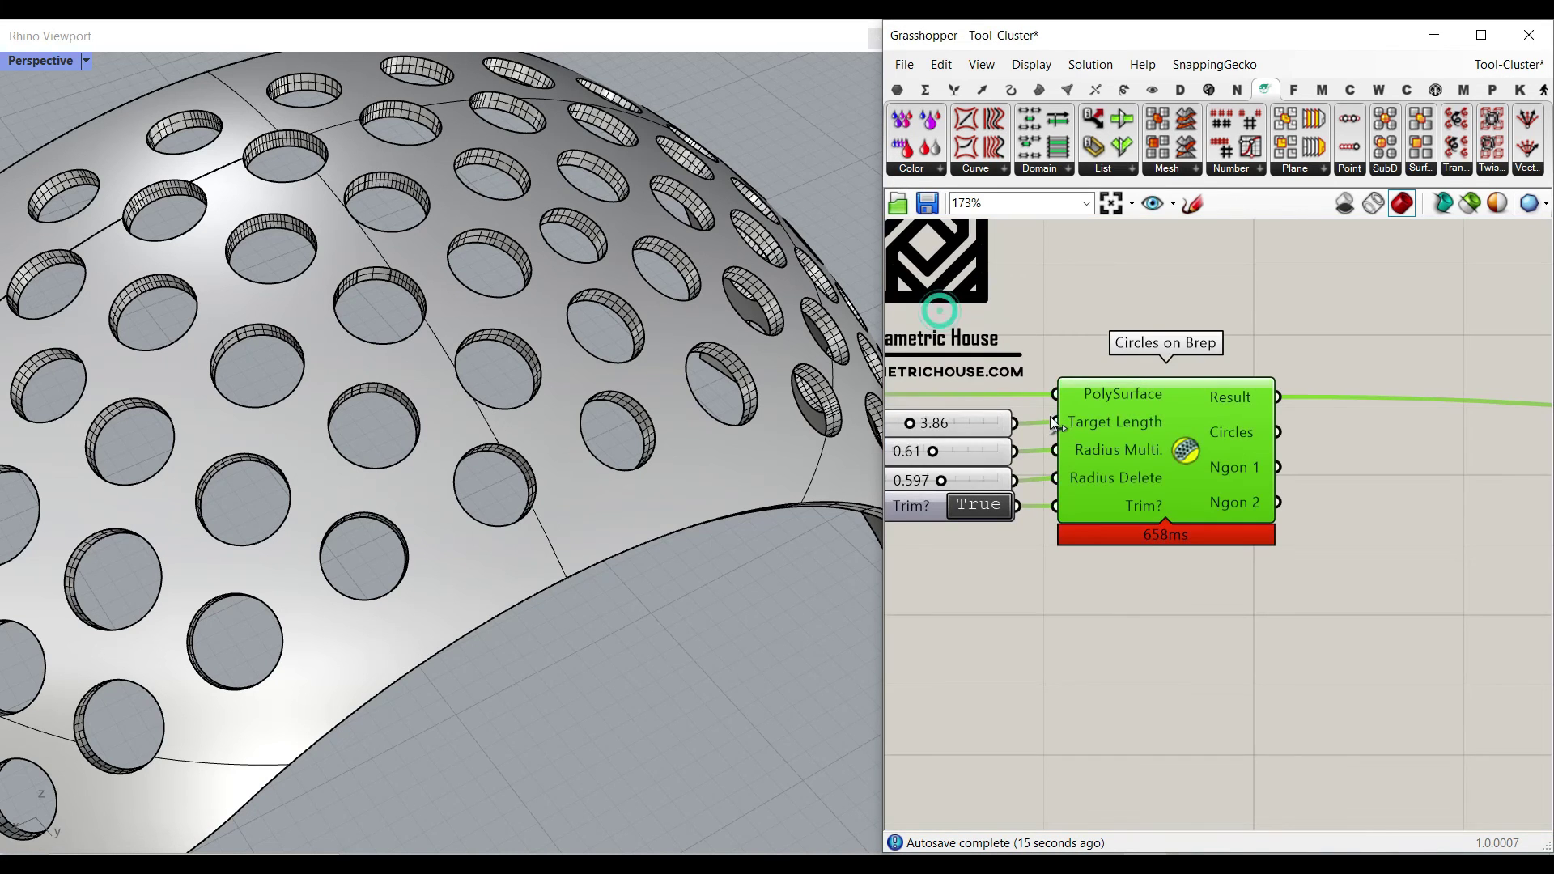
pyautogui.scroll(-5, 581, 487)
pyautogui.click(584, 494)
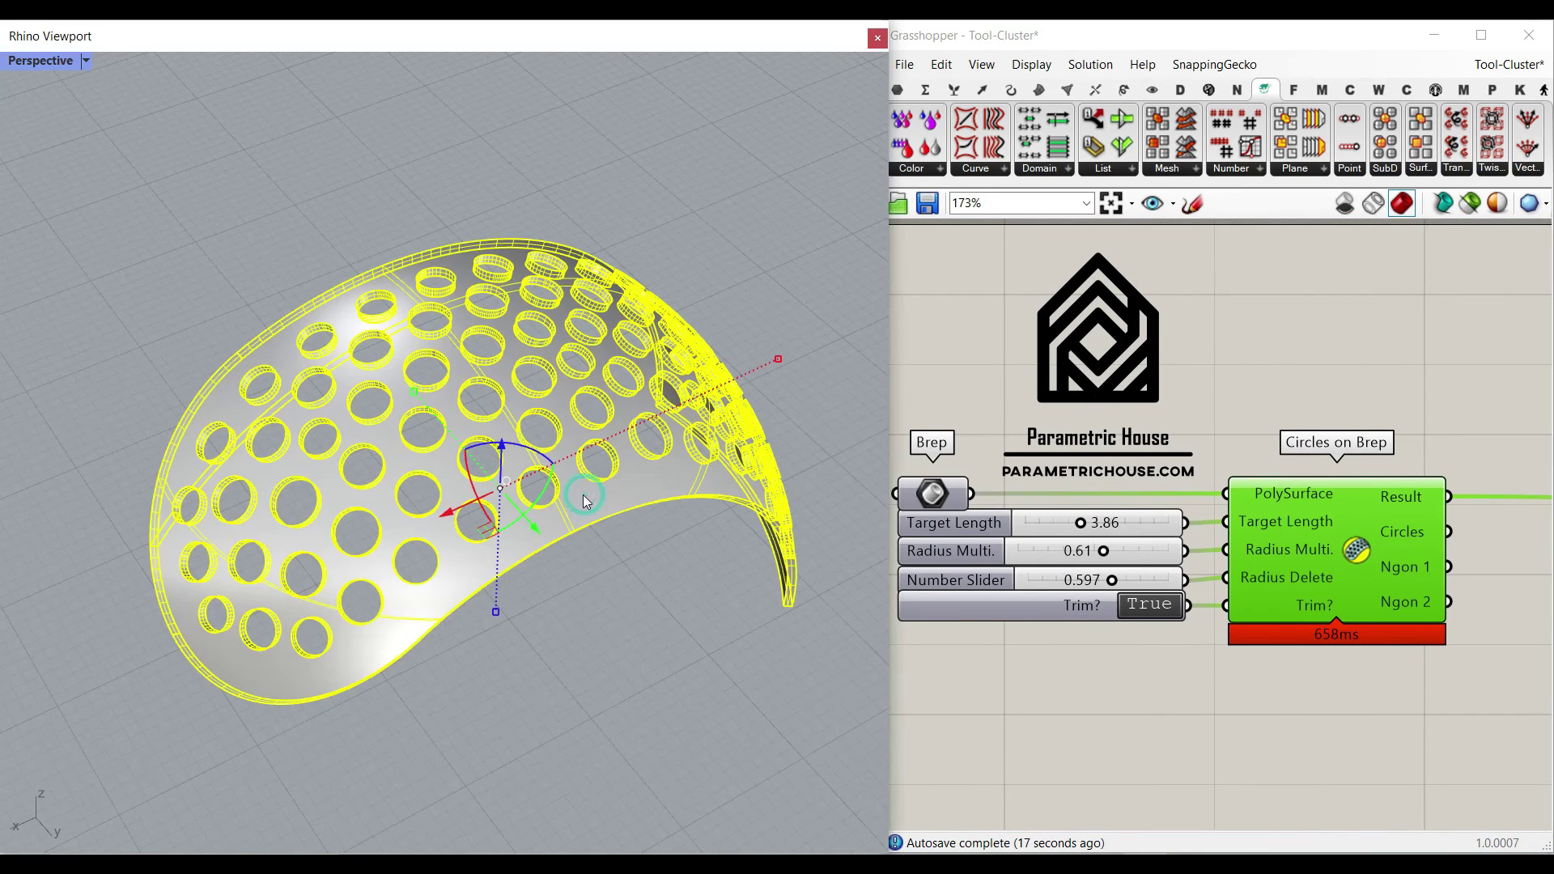